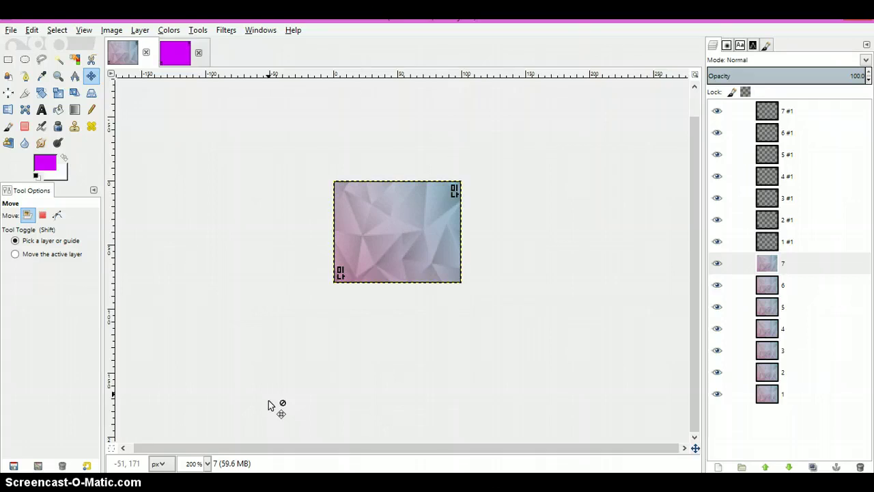
Make the 1 #1 layer active and hide the 7 #1 layer
{"action": "left_click", "coordinate": [785, 262]}
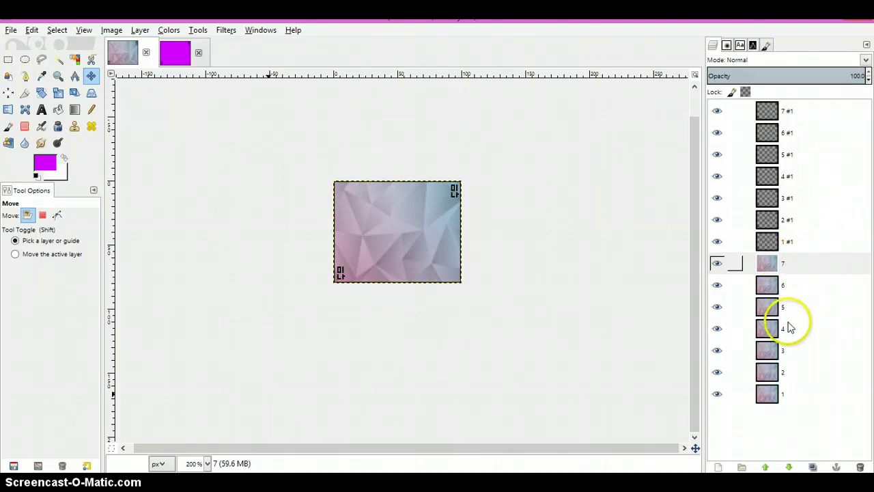
{"action": "left_click", "coordinate": [785, 379]}
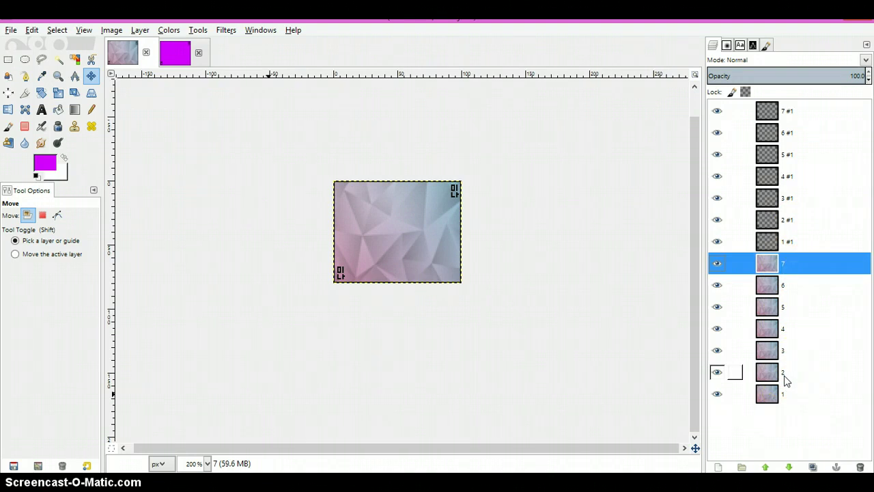
{"action": "left_click", "coordinate": [786, 242]}
{"action": "left_click", "coordinate": [717, 112]}
{"action": "left_click", "coordinate": [718, 111]}
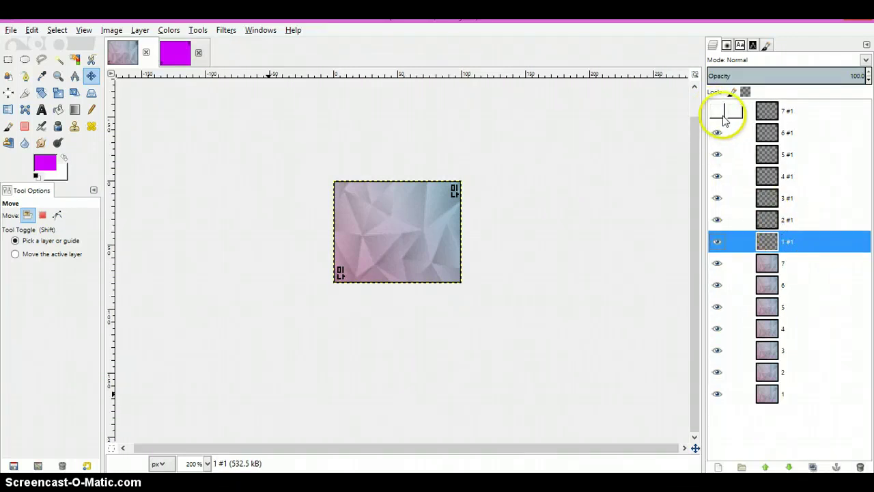
Open hiResNoBg5.png from the Desktop folder as a new layer in the current image
{"action": "left_click", "coordinate": [11, 30]}
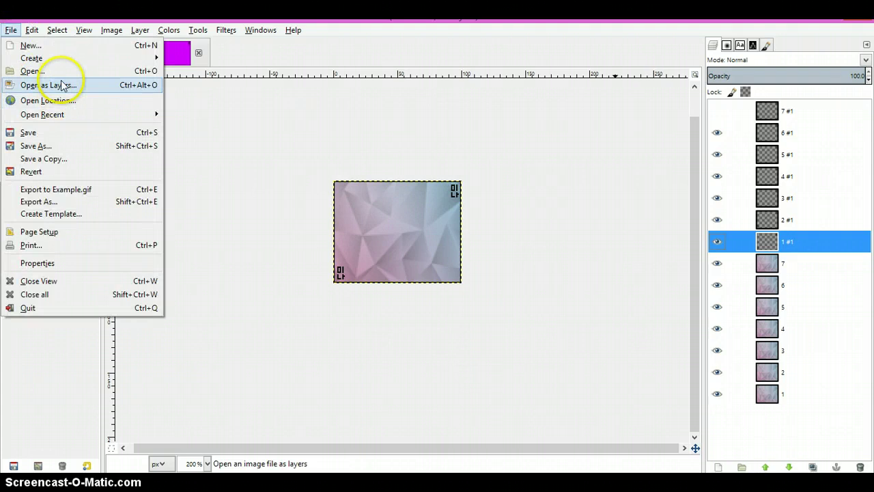
{"action": "left_click", "coordinate": [61, 85]}
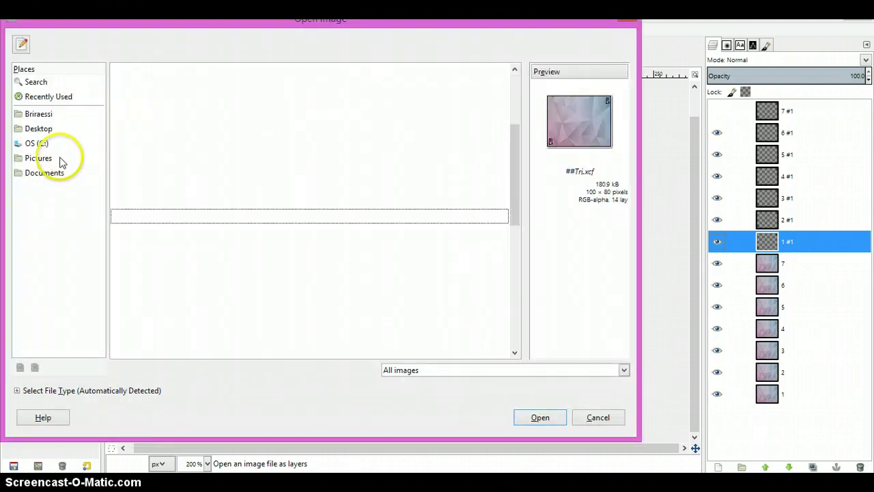
{"action": "left_click", "coordinate": [53, 131]}
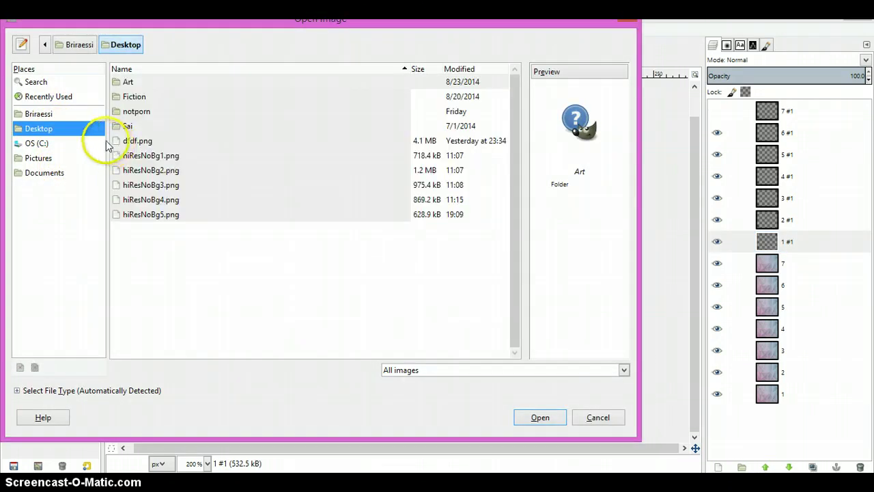
{"action": "left_click", "coordinate": [153, 214]}
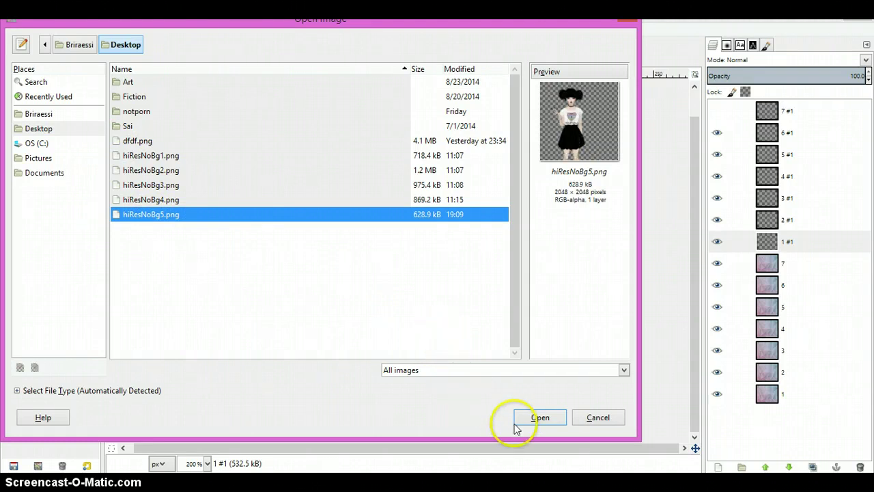
{"action": "left_click", "coordinate": [539, 415]}
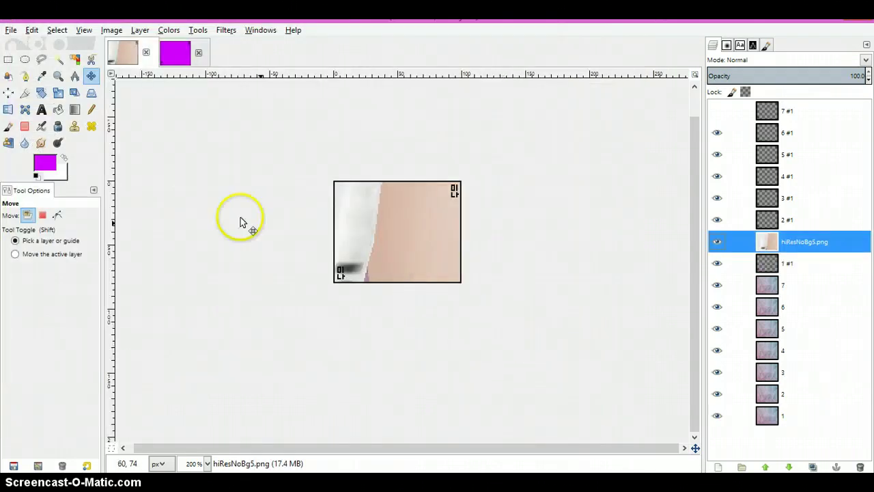
Start scaling the hiResNoBg5.png layer with its aspect ratio kept, shrinking it to 400 × 400 px over the canvas
{"action": "left_click", "coordinate": [58, 93]}
{"action": "left_click", "coordinate": [213, 188]}
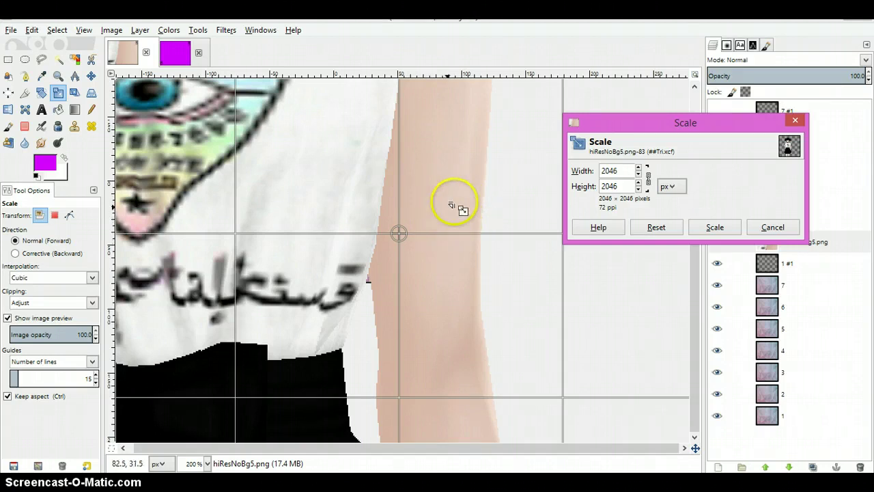
{"action": "left_click_drag", "start_coordinate": [480, 199], "coordinate": [479, 220]}
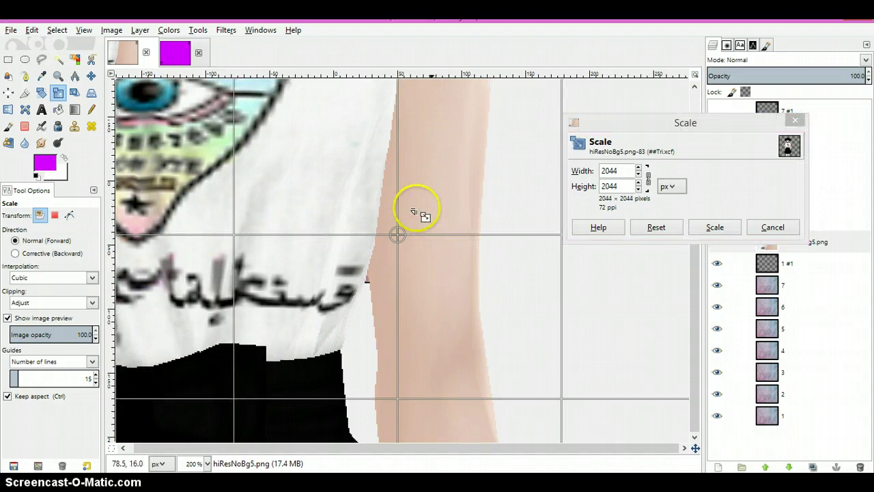
{"action": "left_click_drag", "start_coordinate": [444, 286], "coordinate": [528, 361]}
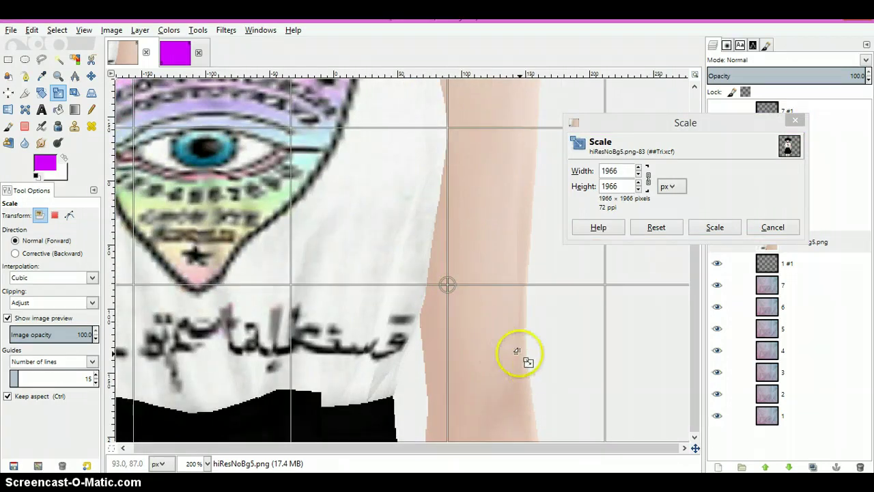
{"action": "left_click_drag", "start_coordinate": [460, 287], "coordinate": [415, 168]}
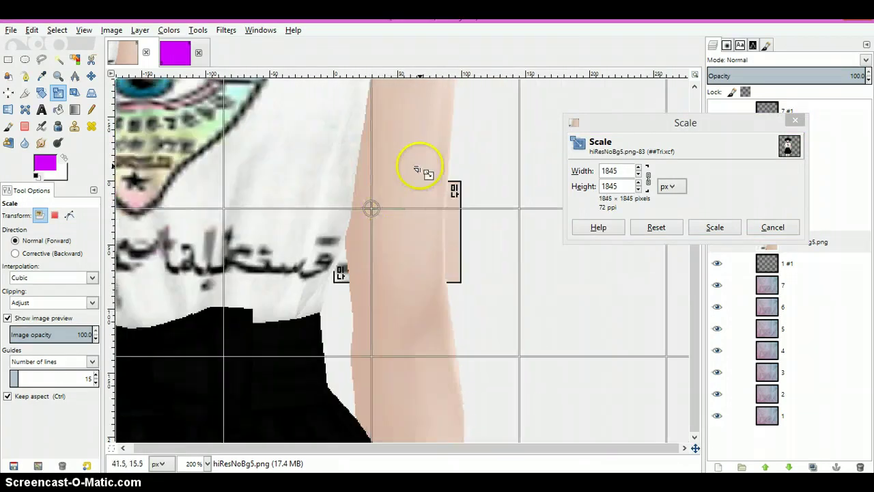
{"action": "left_click_drag", "start_coordinate": [384, 223], "coordinate": [307, 293]}
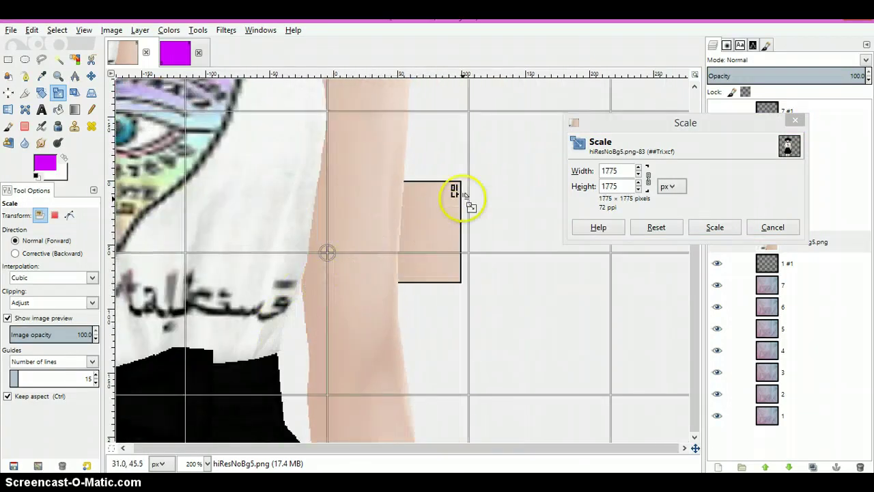
{"action": "left_click_drag", "start_coordinate": [325, 185], "coordinate": [328, 189]}
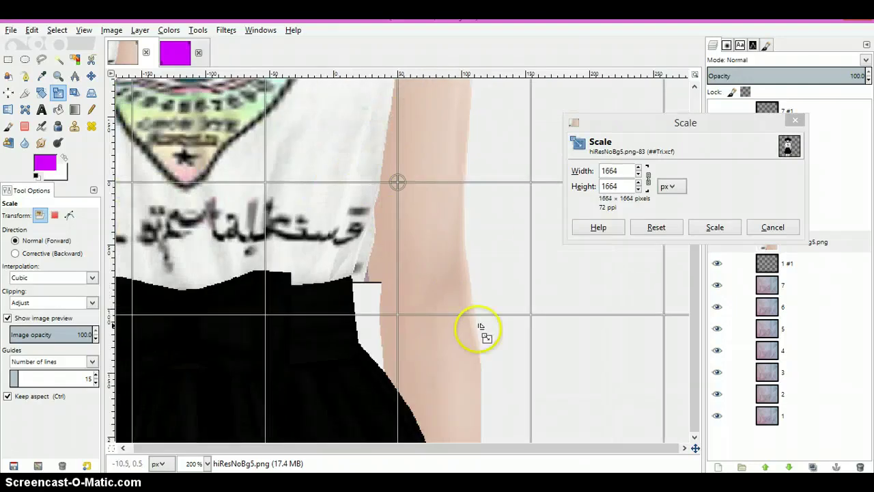
{"action": "left_click_drag", "start_coordinate": [491, 149], "coordinate": [494, 166]}
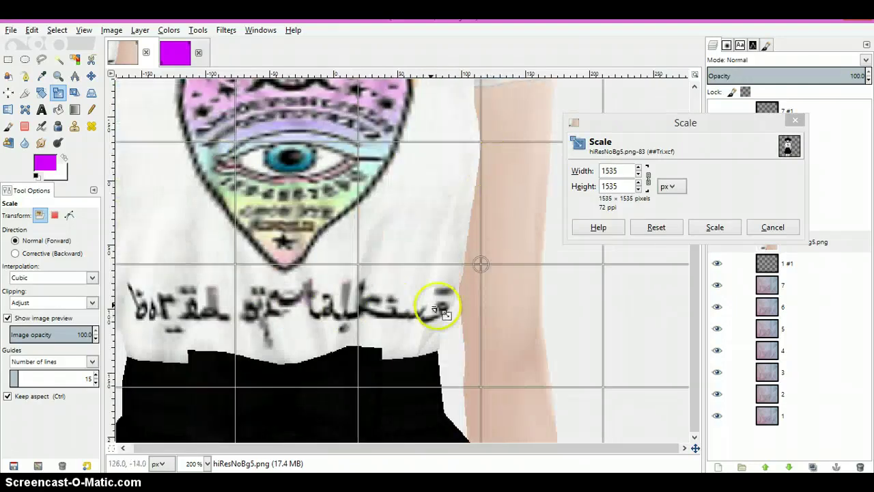
{"action": "left_click_drag", "start_coordinate": [433, 306], "coordinate": [386, 328]}
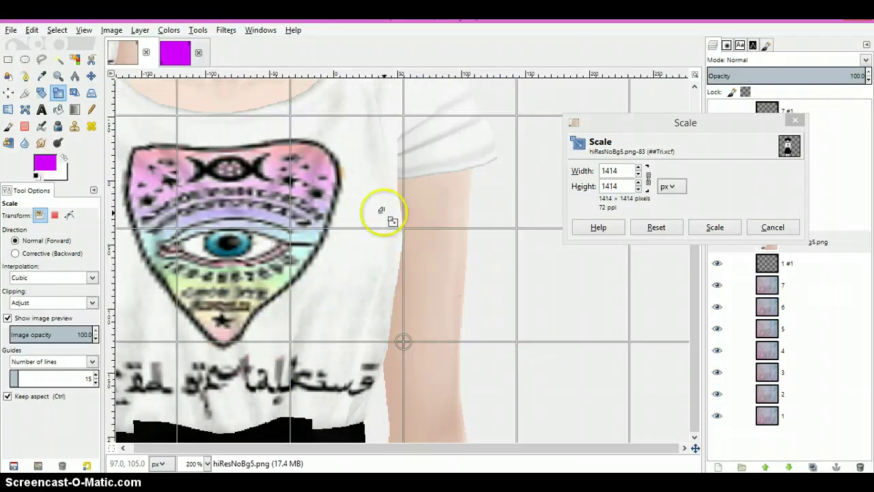
{"action": "left_click", "coordinate": [638, 174]}
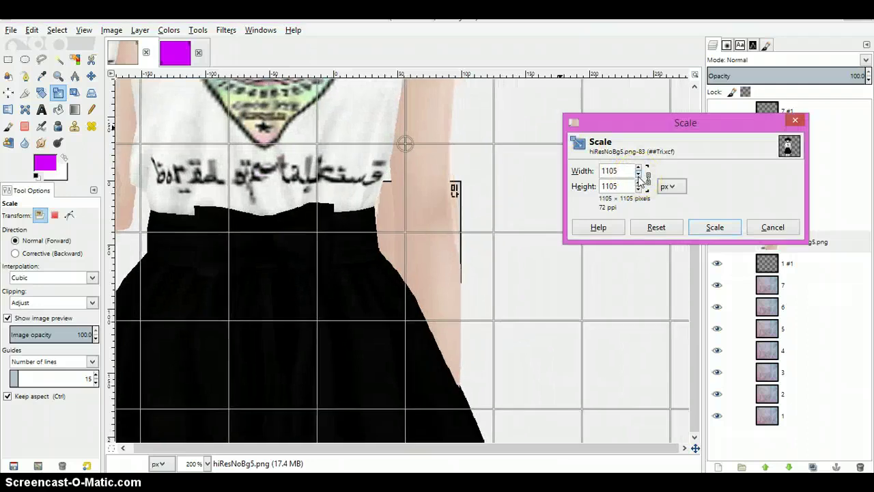
{"action": "left_click_drag", "start_coordinate": [374, 113], "coordinate": [581, 396]}
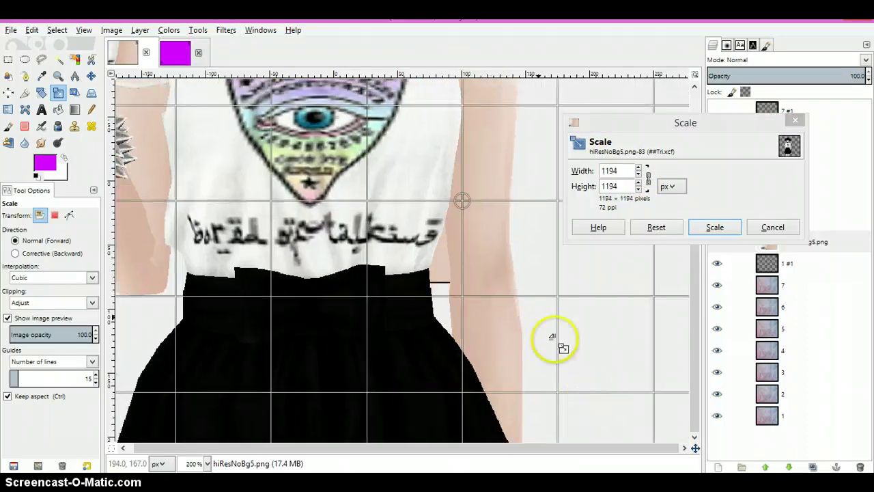
{"action": "left_click_drag", "start_coordinate": [421, 177], "coordinate": [524, 423]}
{"action": "left_click_drag", "start_coordinate": [446, 400], "coordinate": [467, 300]}
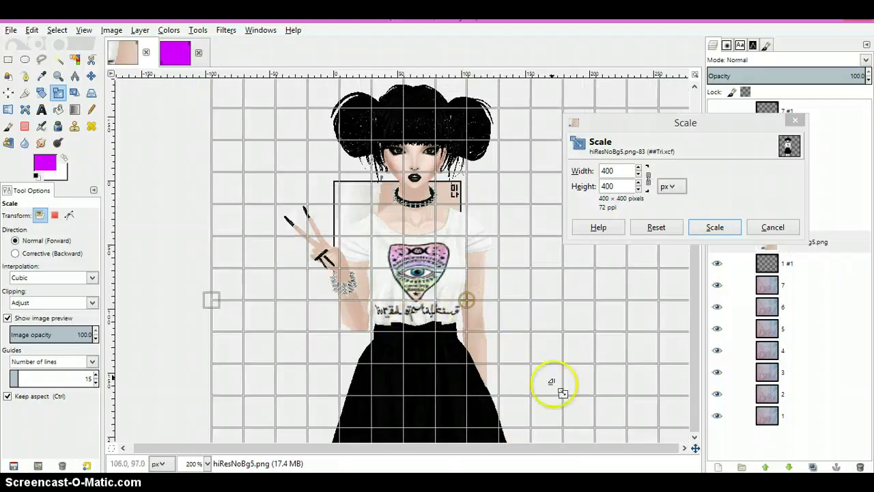
Reduce the figure layer further to 266 × 266 px, place its torso over the canvas and apply the scaling
{"action": "left_click_drag", "start_coordinate": [525, 355], "coordinate": [460, 266]}
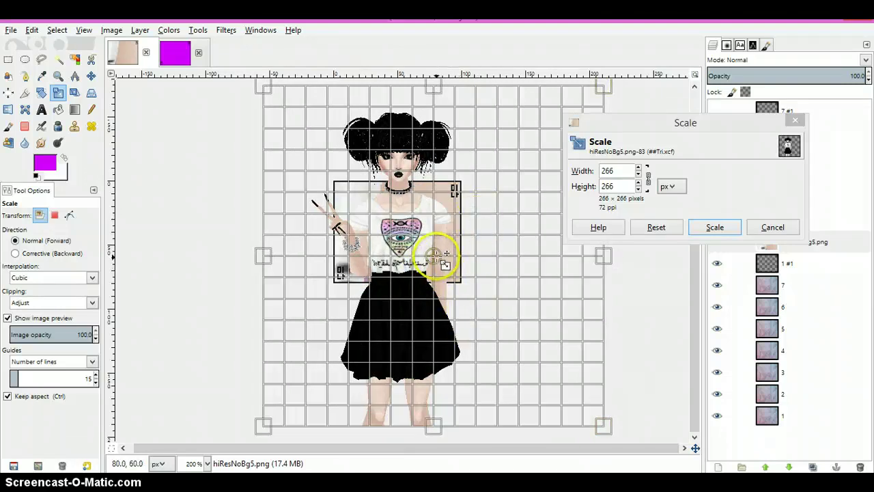
{"action": "mouse_move", "coordinate": [441, 254]}
{"action": "left_mouse_down"}
{"action": "mouse_move", "coordinate": [446, 249]}
{"action": "mouse_move", "coordinate": [447, 262]}
{"action": "left_mouse_up"}
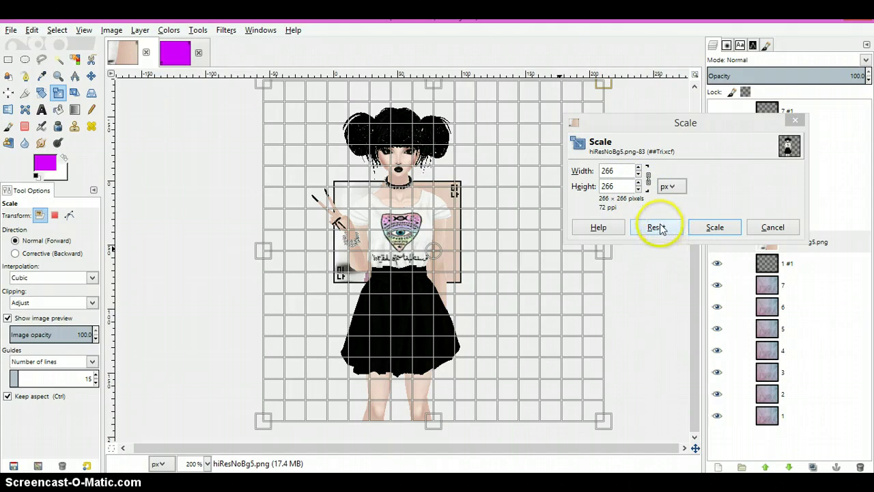
{"action": "left_click", "coordinate": [714, 228]}
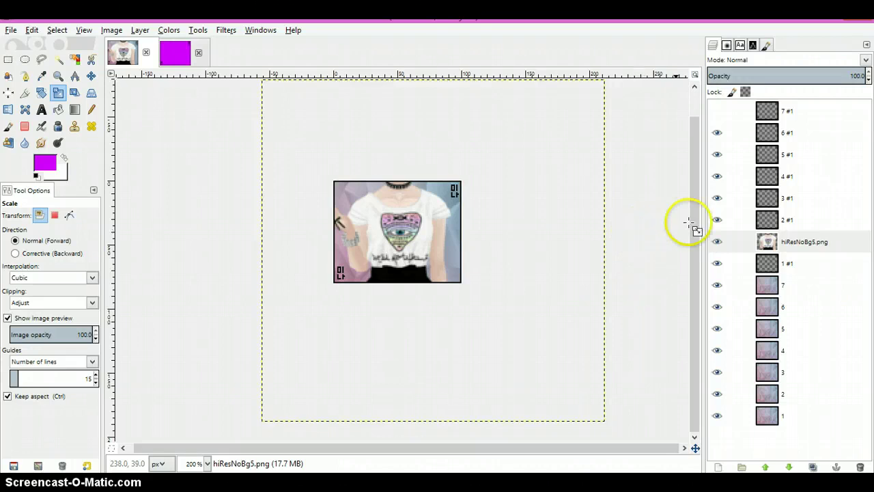
Move the hiResNoBg5.png layer below the 1 #1 layer and apply the Sharpen filter with sharpness 30
{"action": "left_click_drag", "start_coordinate": [790, 240], "coordinate": [785, 266]}
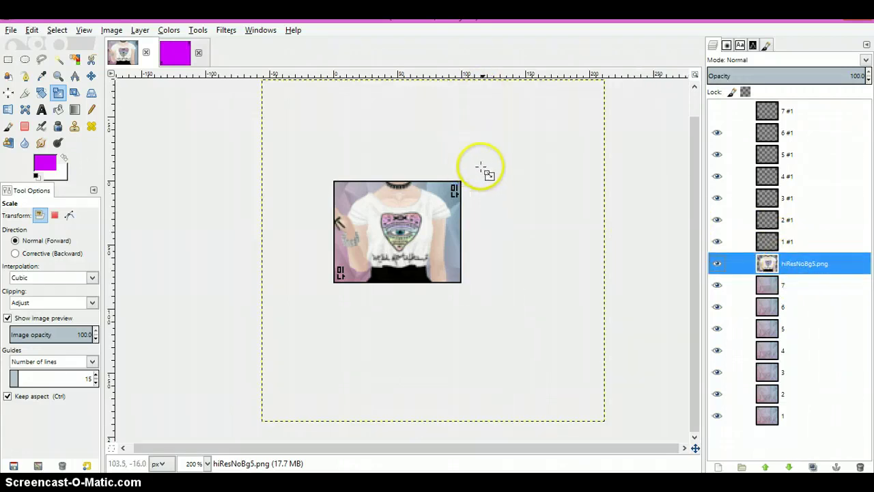
{"action": "left_click", "coordinate": [226, 30]}
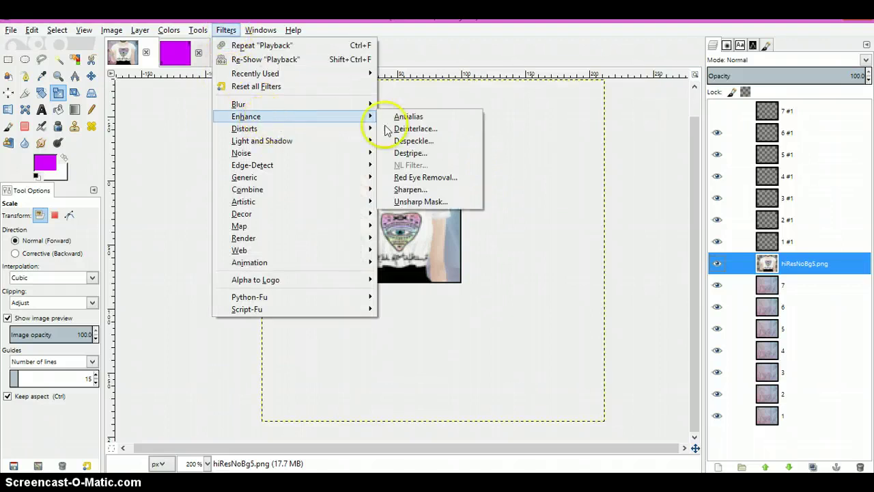
{"action": "mouse_move", "coordinate": [369, 121]}
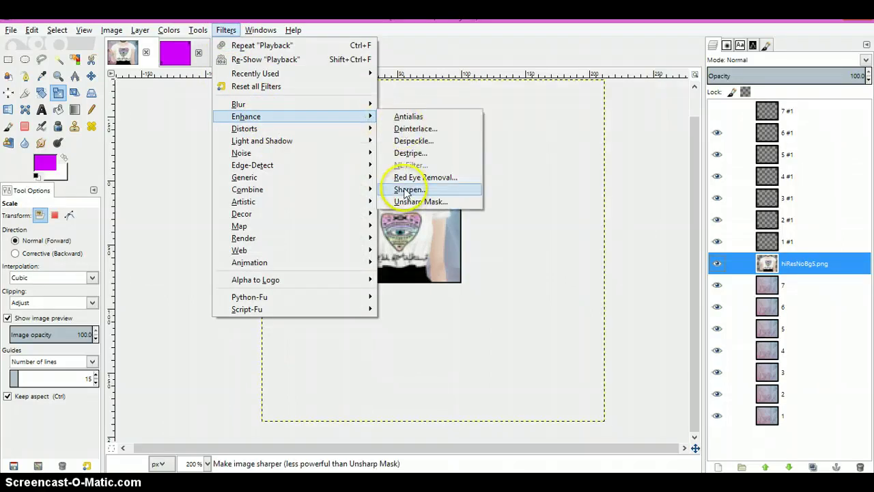
{"action": "left_click", "coordinate": [408, 191]}
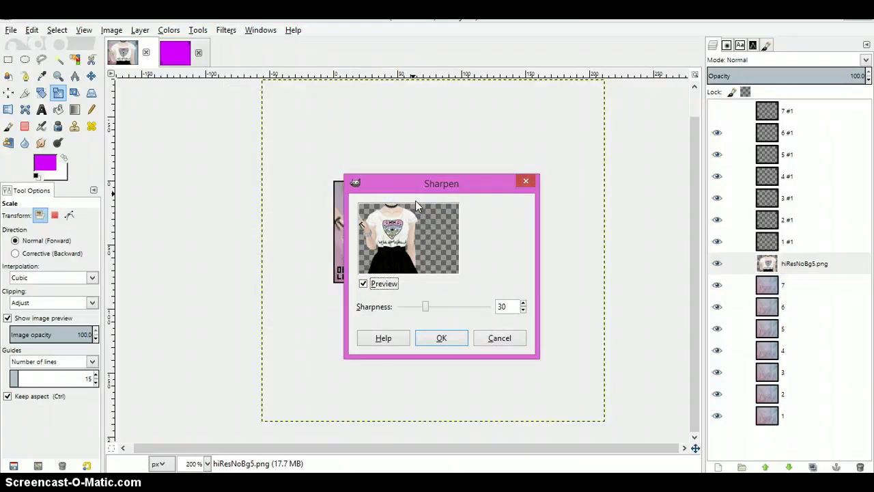
{"action": "left_click", "coordinate": [444, 337]}
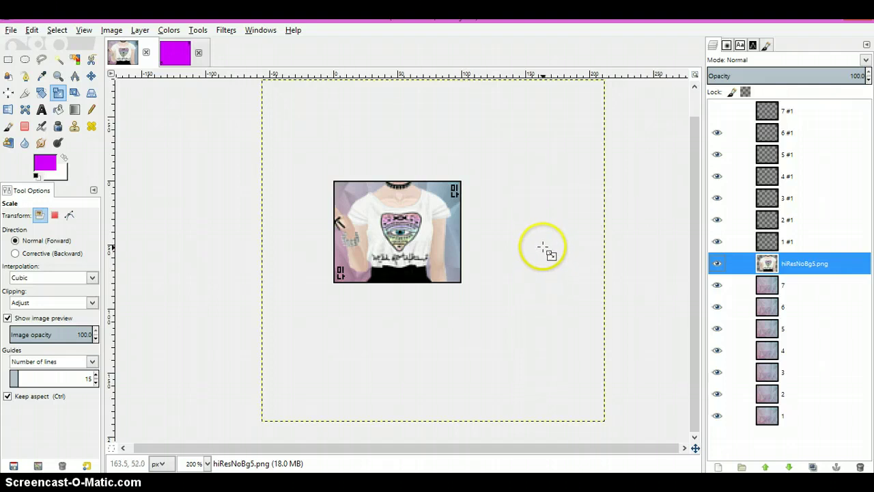
Apply Unsharp Mask to the figure layer with radius 3.0, amount 0.35 and threshold 0, and position its shirt within the canvas
{"action": "left_click", "coordinate": [91, 76]}
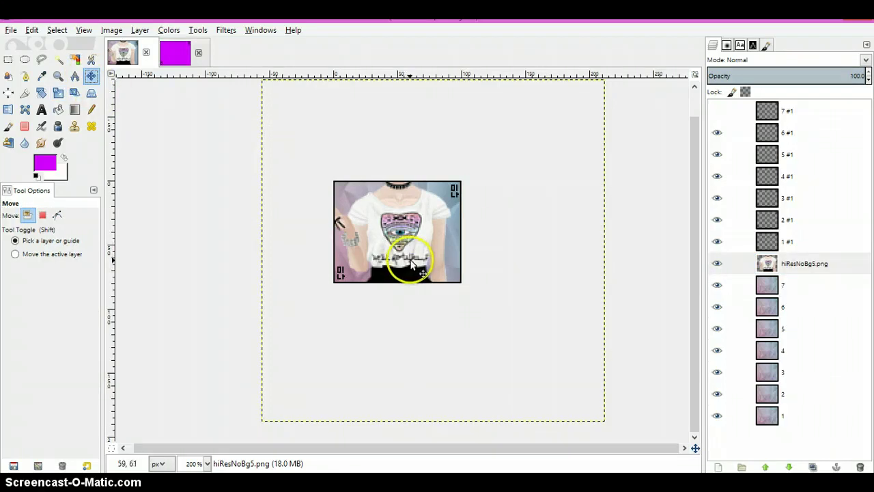
{"action": "left_click_drag", "start_coordinate": [412, 265], "coordinate": [409, 185]}
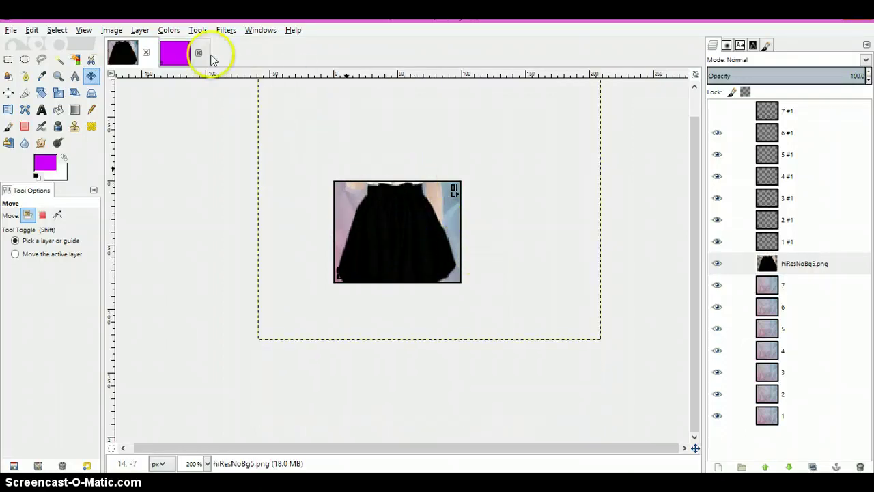
{"action": "left_click", "coordinate": [228, 30]}
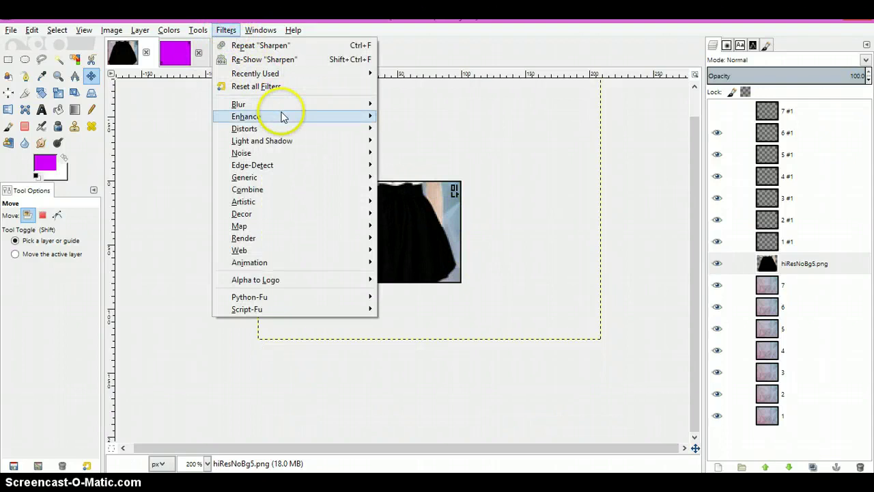
{"action": "mouse_move", "coordinate": [293, 116]}
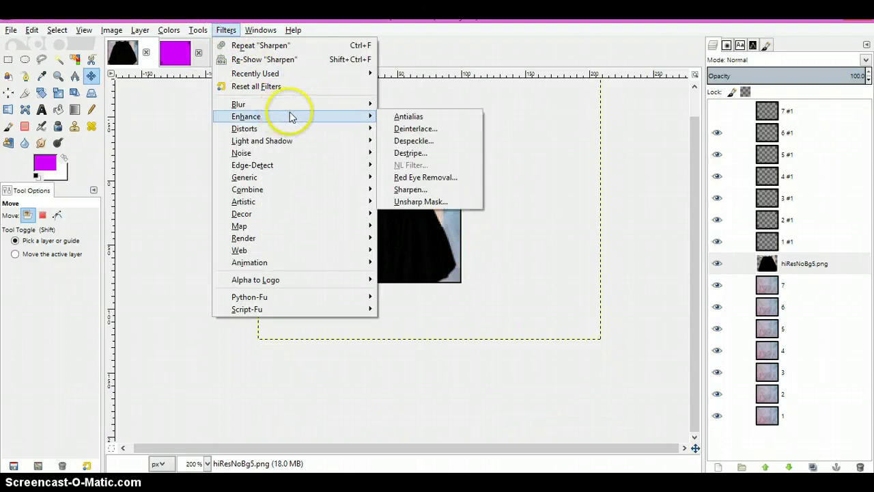
{"action": "left_click", "coordinate": [418, 202]}
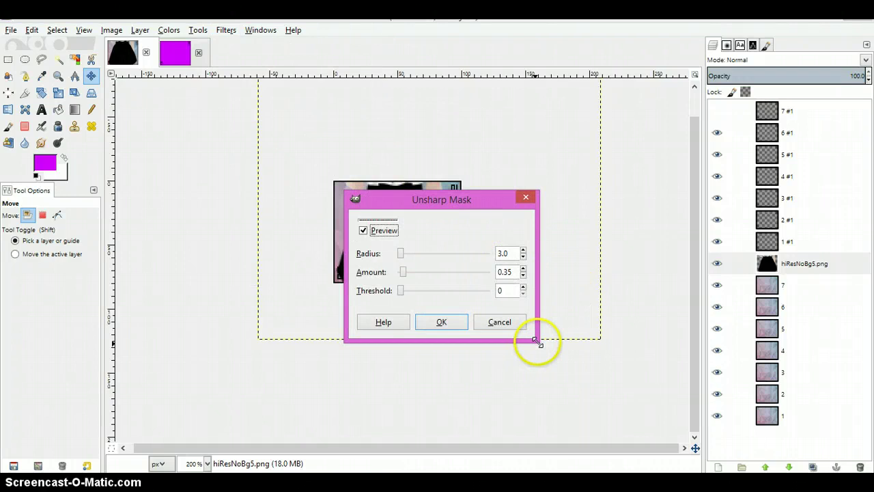
{"action": "left_click_drag", "start_coordinate": [537, 342], "coordinate": [571, 384]}
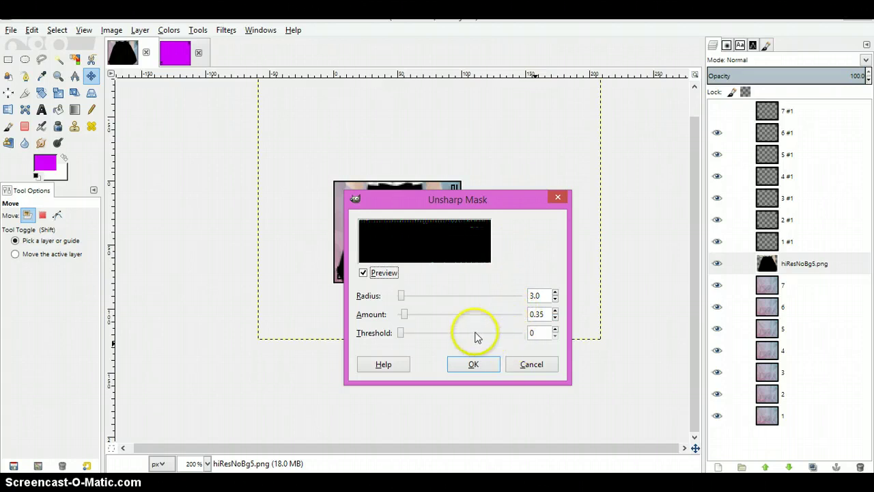
{"action": "left_click", "coordinate": [474, 369]}
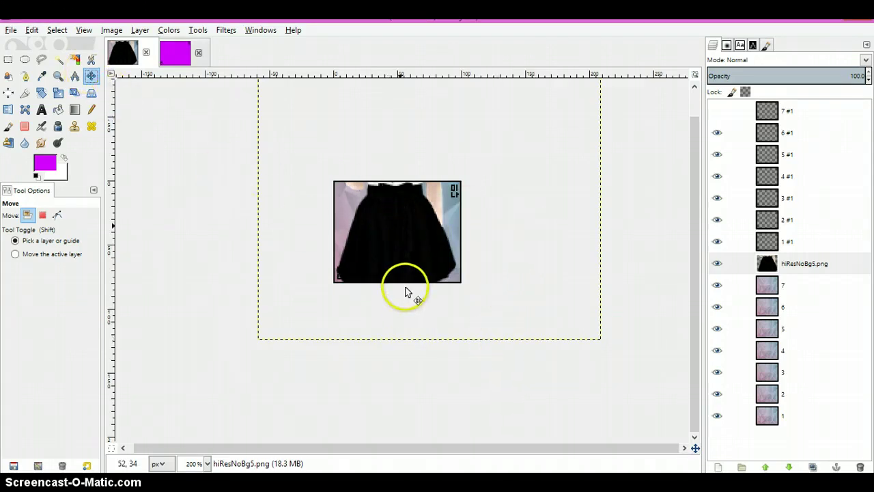
{"action": "left_click_drag", "start_coordinate": [401, 254], "coordinate": [408, 261]}
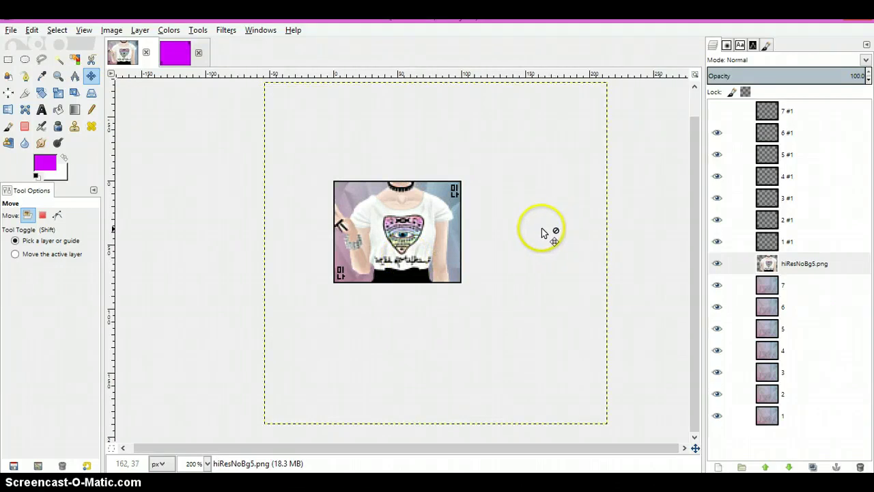
Duplicate the hiResNoBg5.png layer three times in succession, shifting the figure slightly higher on the canvas for each copy
{"action": "left_click", "coordinate": [812, 467]}
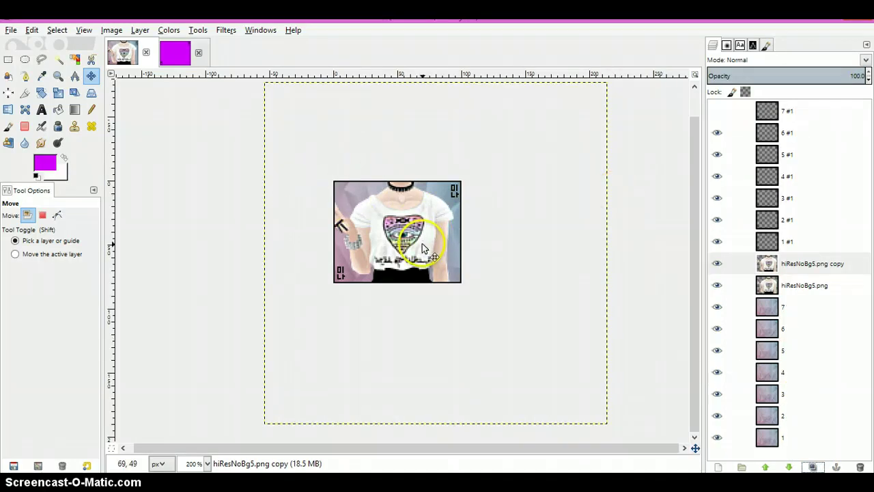
{"action": "left_click_drag", "start_coordinate": [422, 244], "coordinate": [425, 241]}
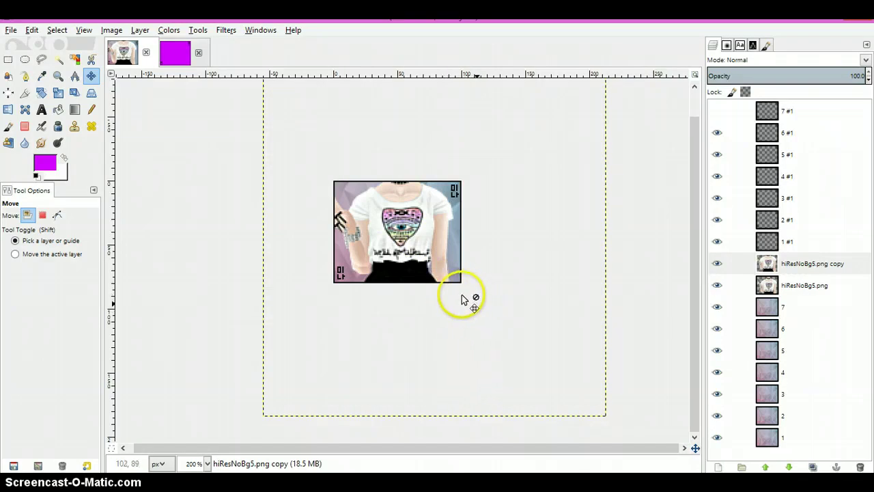
{"action": "left_click", "coordinate": [814, 469]}
{"action": "left_click_drag", "start_coordinate": [406, 253], "coordinate": [399, 230]}
{"action": "left_click", "coordinate": [811, 467]}
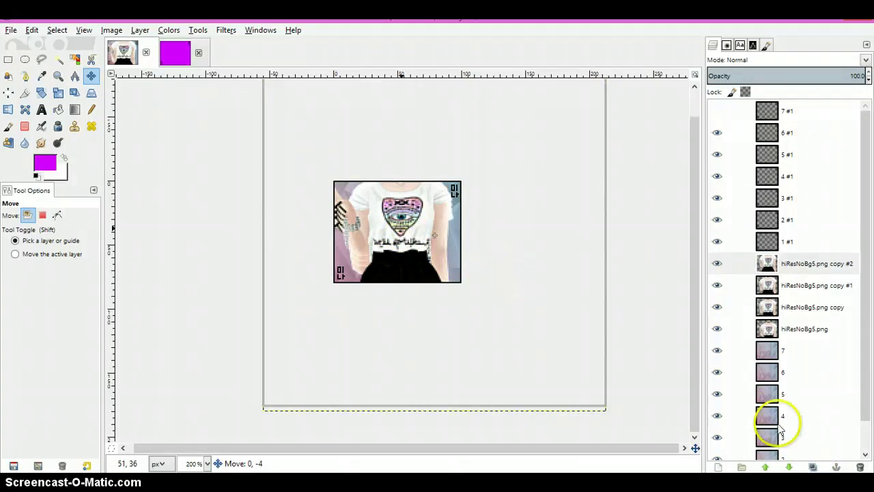
Make three more successive copies of the topmost figure layer, up to hiResNoBg5.png copy #5, moving the figure slightly further up
{"action": "left_click", "coordinate": [812, 467]}
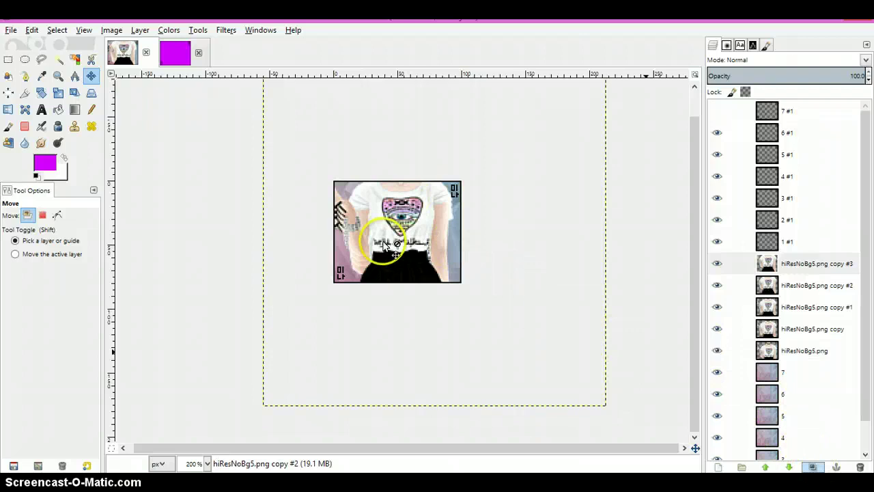
{"action": "left_click_drag", "start_coordinate": [383, 243], "coordinate": [409, 226]}
{"action": "left_click", "coordinate": [811, 467]}
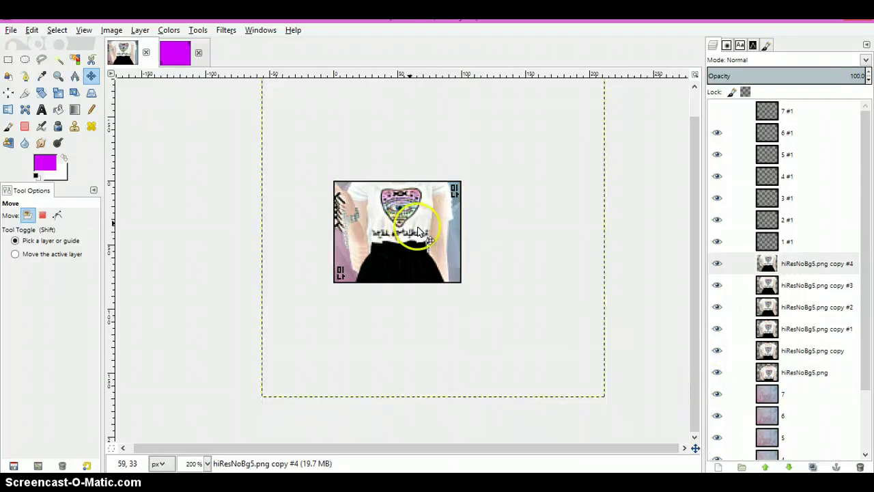
{"action": "left_click", "coordinate": [812, 467]}
{"action": "left_click_drag", "start_coordinate": [408, 246], "coordinate": [407, 251]}
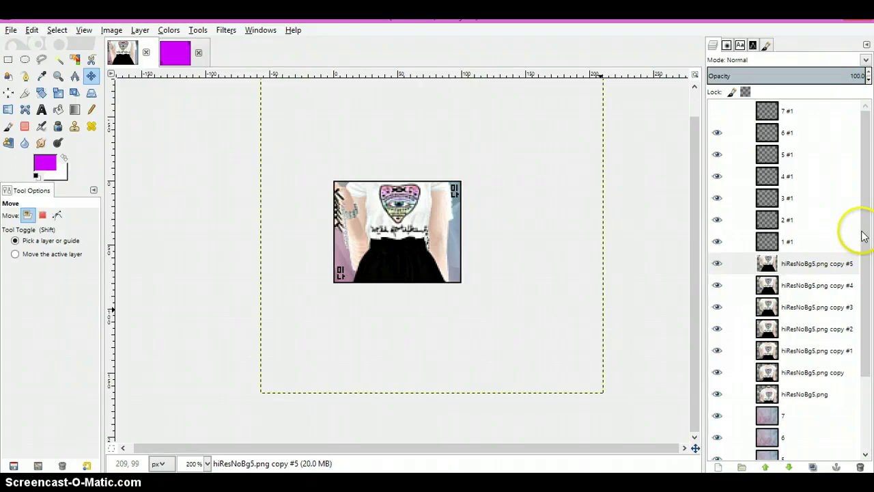
Reorder the figure layers so the original and copies up to #4 each sit directly above background layers 1 to 6 in order
{"action": "left_click_drag", "start_coordinate": [861, 236], "coordinate": [786, 437]}
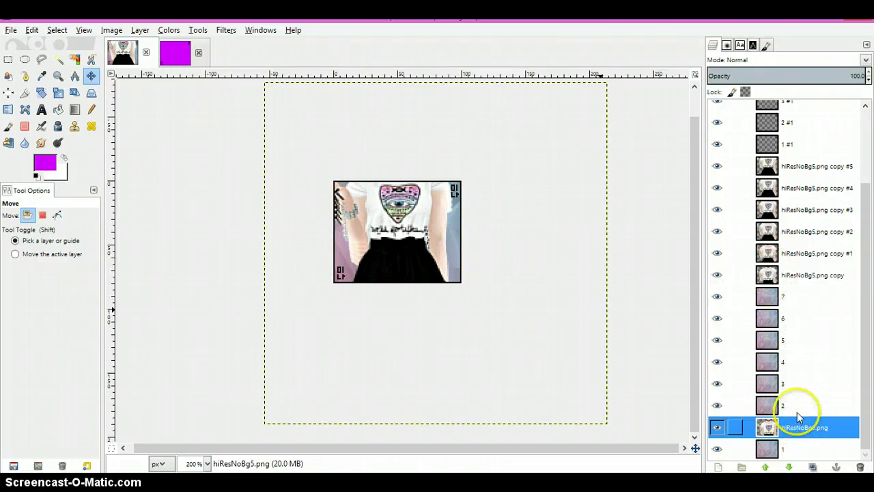
{"action": "left_click_drag", "start_coordinate": [790, 280], "coordinate": [800, 395]}
{"action": "left_click_drag", "start_coordinate": [795, 266], "coordinate": [790, 358]}
{"action": "left_click_drag", "start_coordinate": [785, 233], "coordinate": [770, 294]}
{"action": "left_click_drag", "start_coordinate": [780, 210], "coordinate": [780, 264]}
{"action": "left_click_drag", "start_coordinate": [790, 189], "coordinate": [706, 146]}
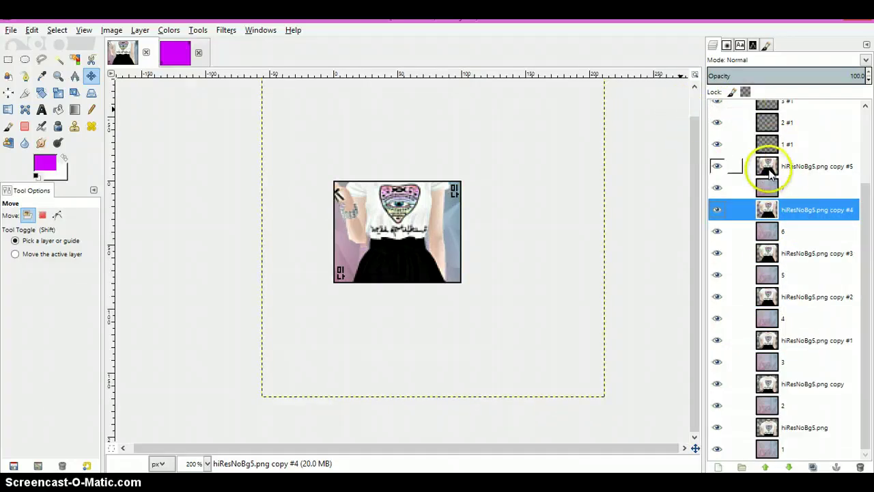
Merge figure copies #5, #4, #3 and #2 down into background layers 7, 6, 5 and 4
{"action": "right_click", "coordinate": [762, 165]}
{"action": "left_click", "coordinate": [710, 103]}
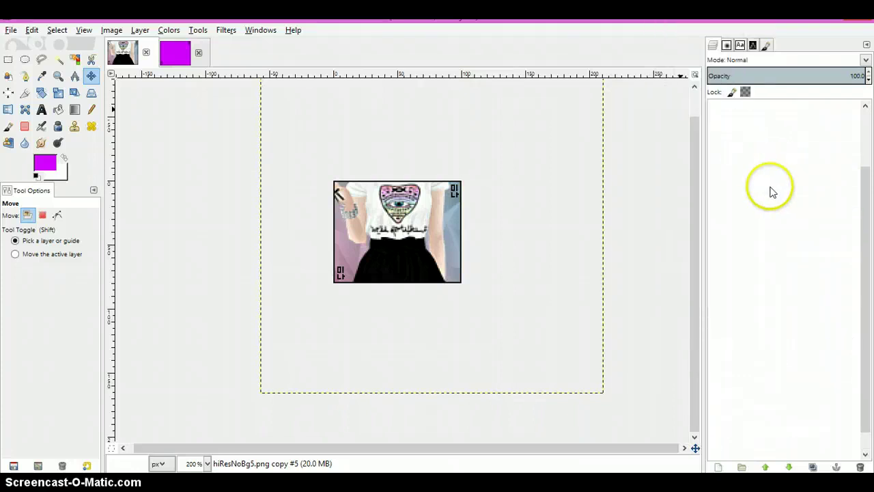
{"action": "right_click", "coordinate": [764, 213]}
{"action": "left_click", "coordinate": [710, 102]}
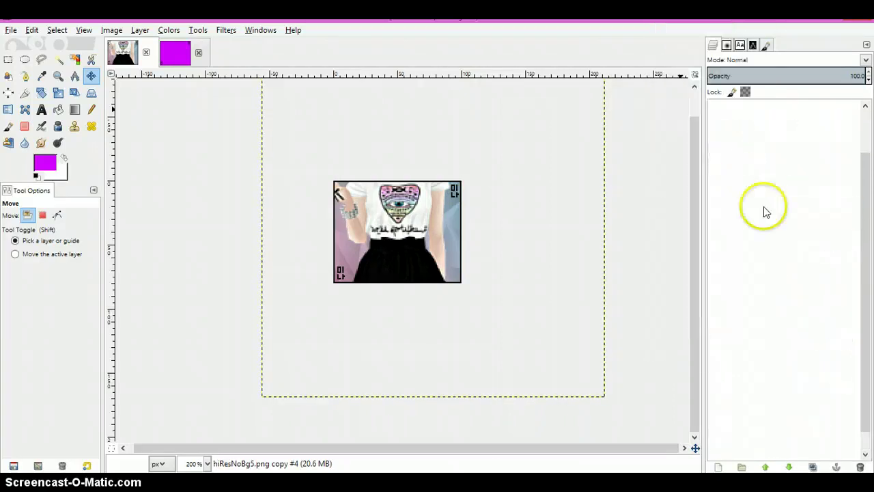
{"action": "right_click", "coordinate": [765, 253]}
{"action": "left_click", "coordinate": [700, 107]}
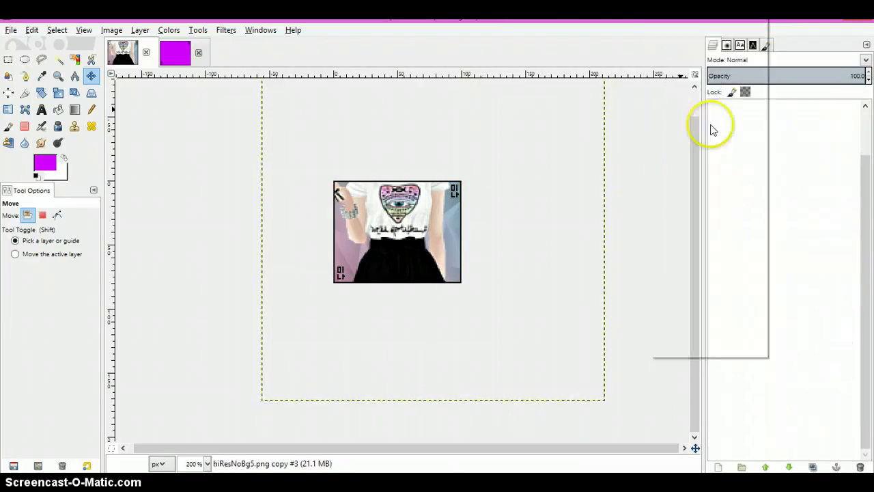
{"action": "right_click", "coordinate": [761, 295]}
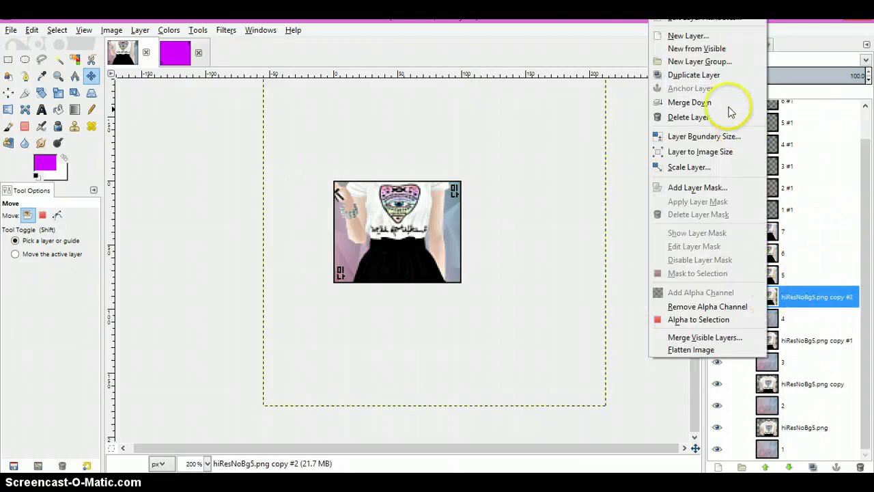
{"action": "left_click", "coordinate": [710, 102]}
Merge hiResNoBg5.png copy #1, hiResNoBg5.png copy and hiResNoBg5.png down into background layers 3, 2 and 1
{"action": "right_click", "coordinate": [775, 345]}
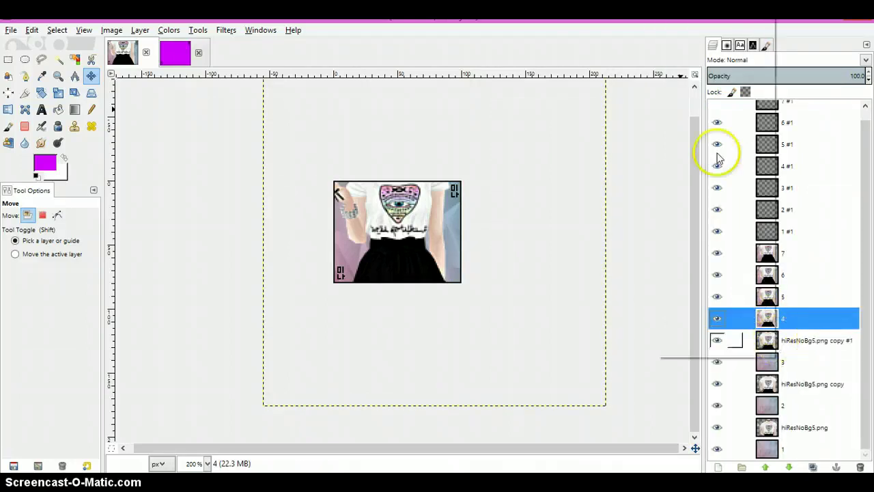
{"action": "left_click", "coordinate": [712, 104]}
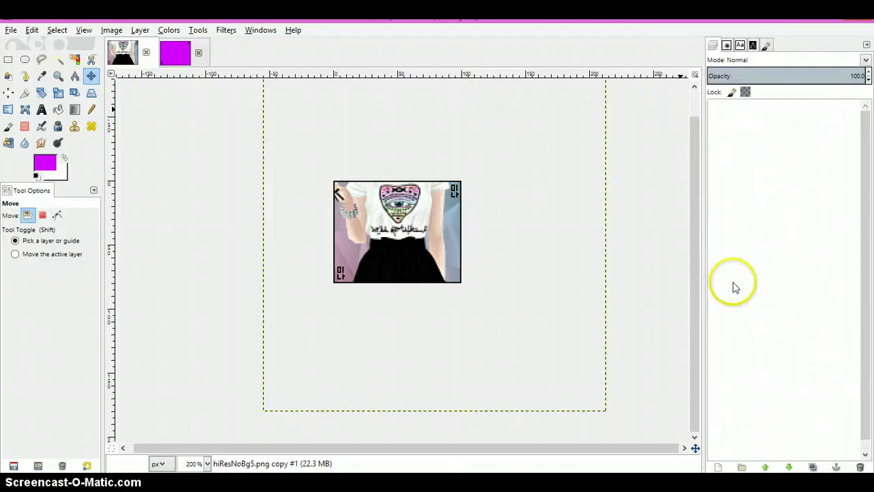
{"action": "right_click", "coordinate": [790, 371]}
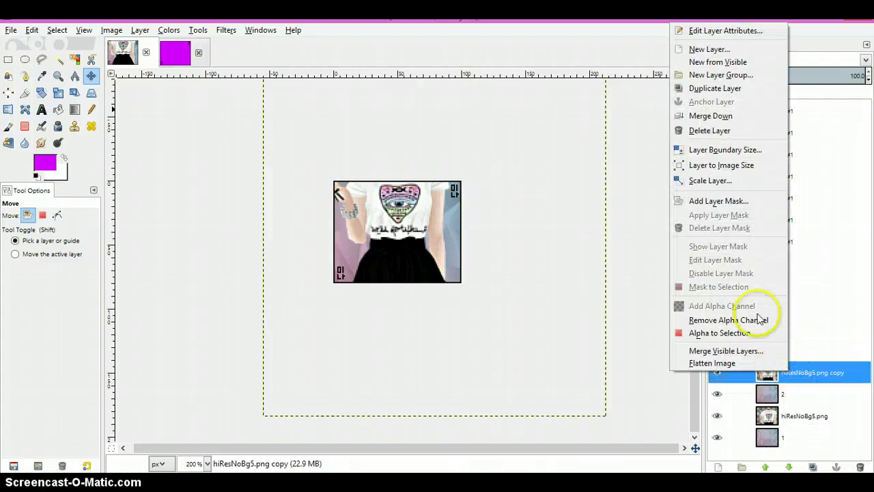
{"action": "left_click", "coordinate": [713, 116]}
{"action": "right_click", "coordinate": [771, 395]}
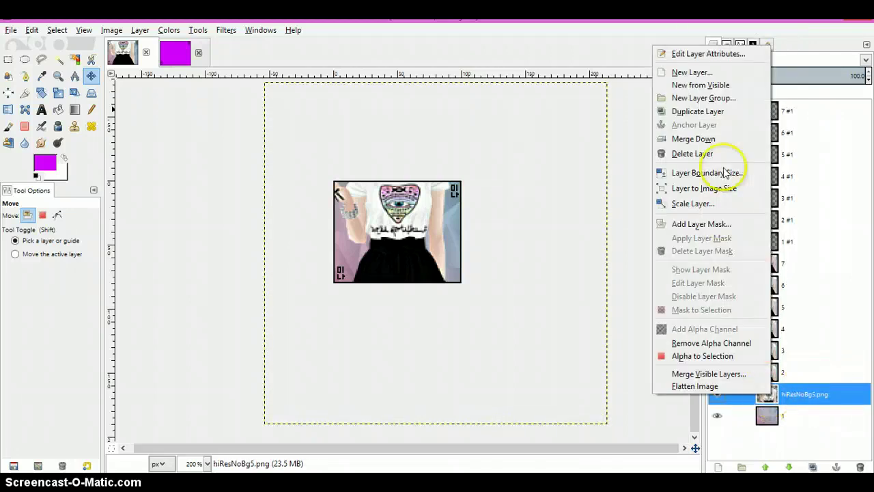
{"action": "left_click", "coordinate": [717, 139]}
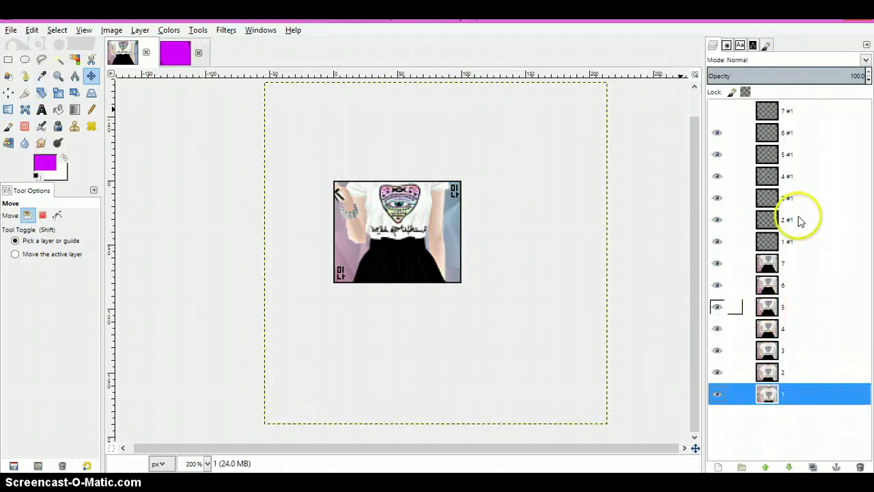
Create a new transparent 100 × 80 px layer directly above layer 7
{"action": "left_click", "coordinate": [789, 266]}
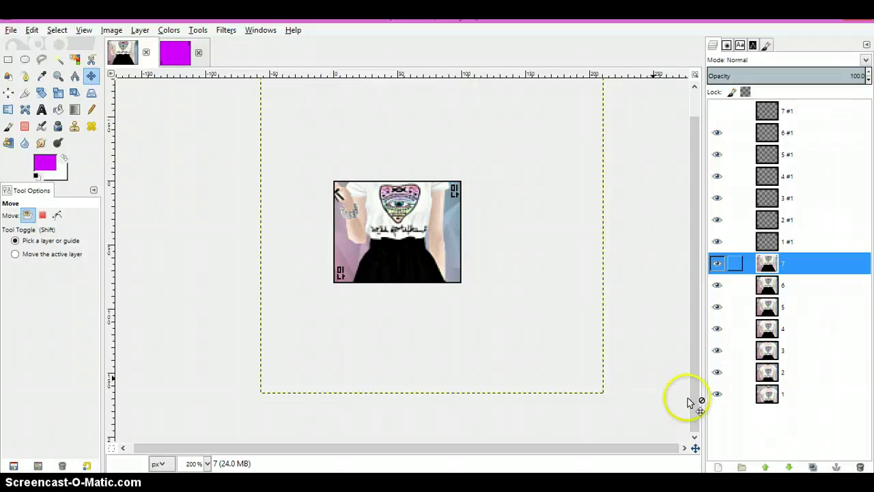
{"action": "left_click", "coordinate": [719, 469]}
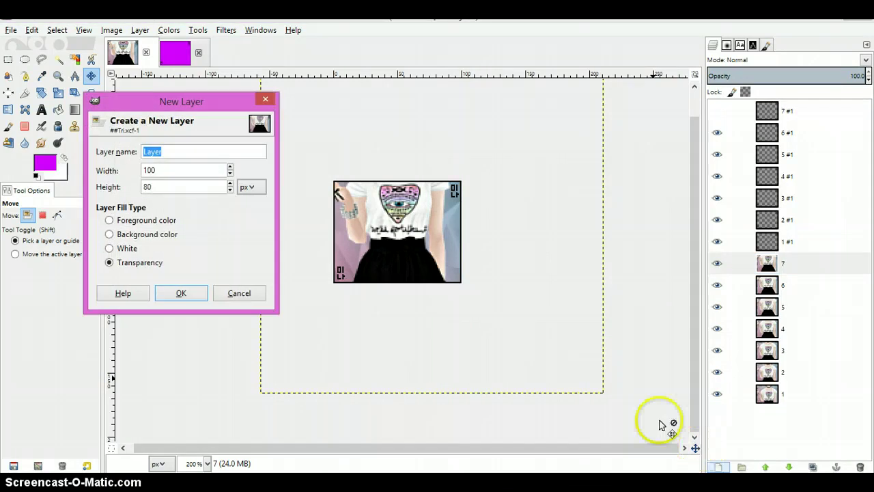
{"action": "left_click", "coordinate": [190, 295]}
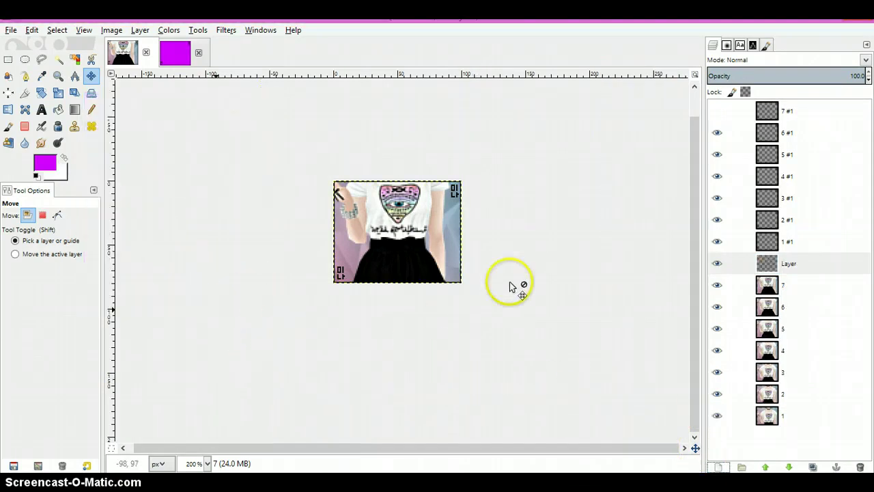
Choose purple d300ff as the foreground color from the color history
{"action": "left_click", "coordinate": [45, 165]}
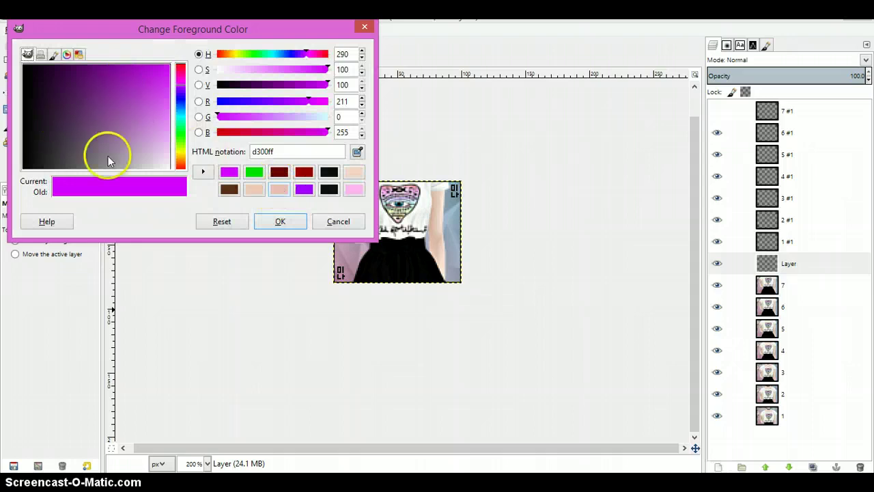
{"action": "left_click_drag", "start_coordinate": [108, 155], "coordinate": [115, 107]}
{"action": "left_click", "coordinate": [230, 172]}
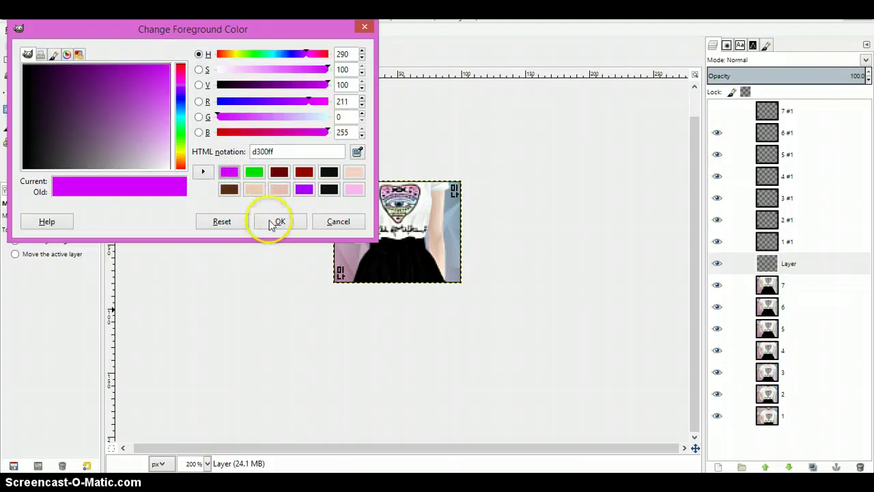
{"action": "left_click", "coordinate": [276, 221]}
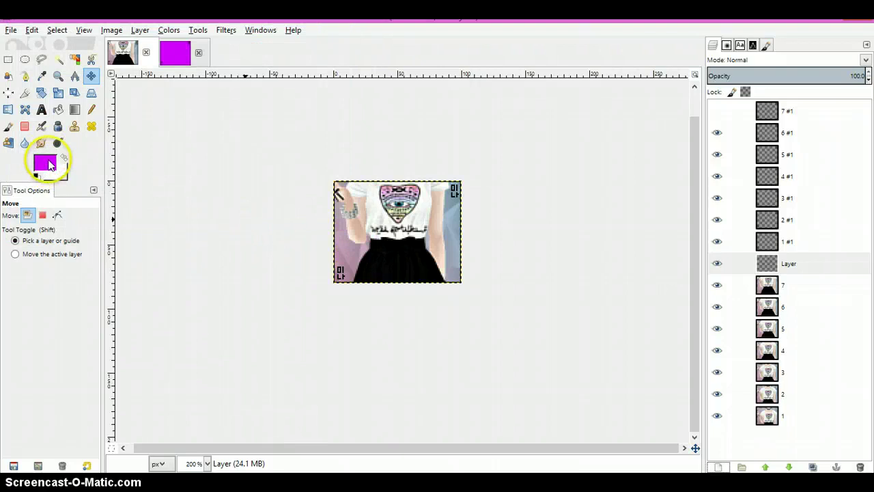
Paint a diagonal purple stroke across the new layer with the size 20 Paintbrush
{"action": "left_click", "coordinate": [8, 125]}
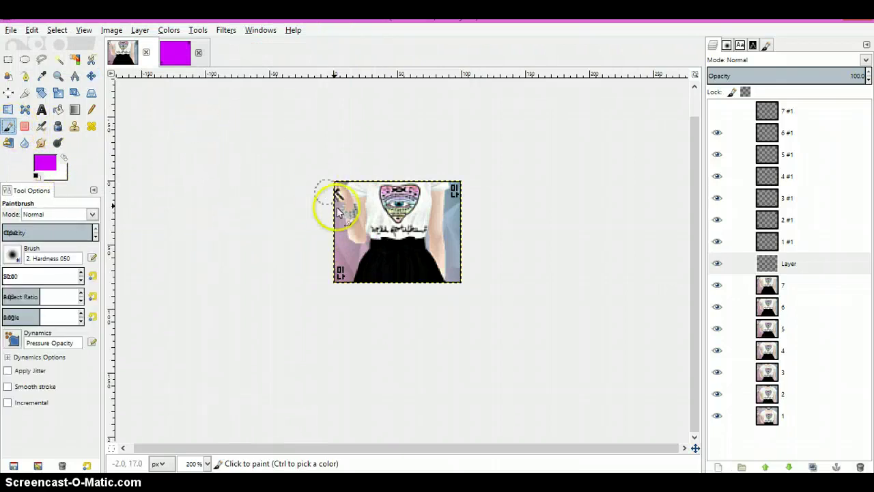
{"action": "left_click_drag", "start_coordinate": [363, 181], "coordinate": [409, 308]}
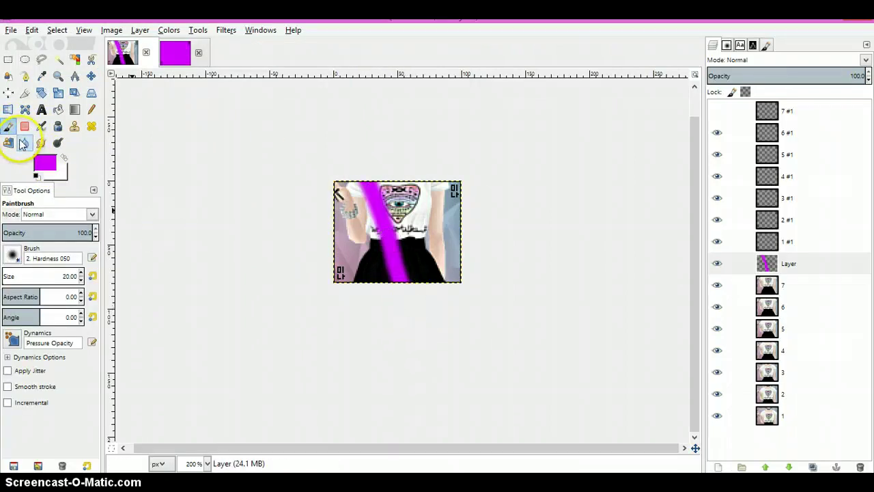
Fill the entire new layer with the purple foreground color using Bucket Fill
{"action": "left_click", "coordinate": [58, 109]}
{"action": "left_click", "coordinate": [423, 205]}
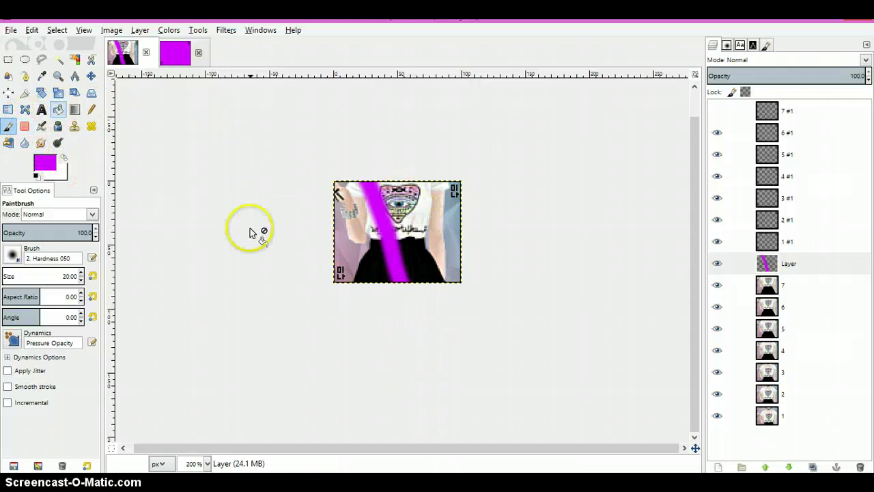
{"action": "left_click_drag", "start_coordinate": [43, 165], "coordinate": [362, 232]}
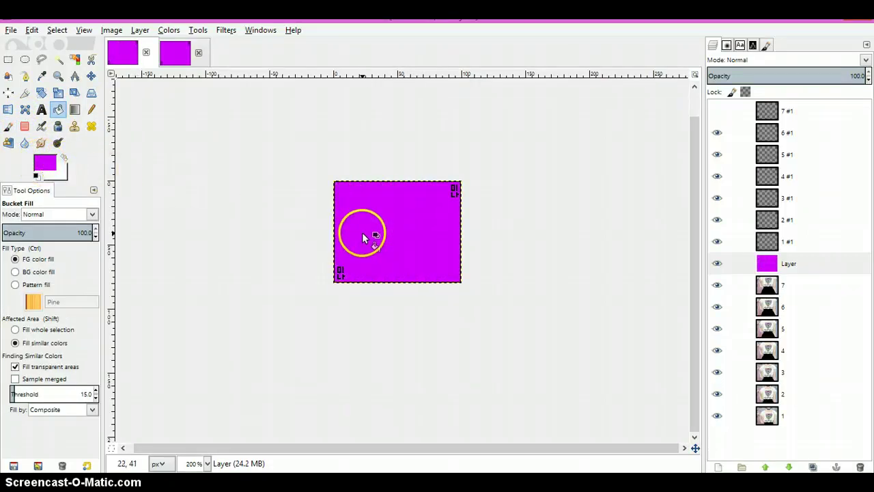
Set the purple layer's blend mode to Overlay
{"action": "left_click", "coordinate": [790, 270]}
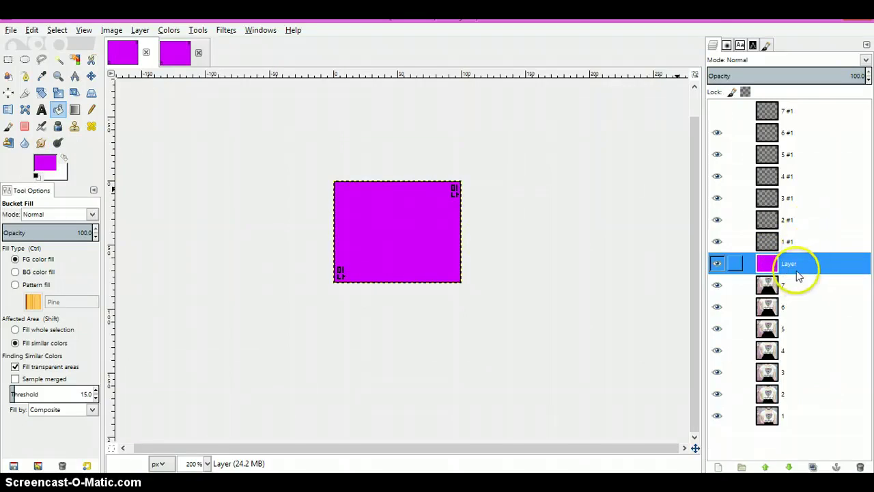
{"action": "left_click", "coordinate": [866, 62]}
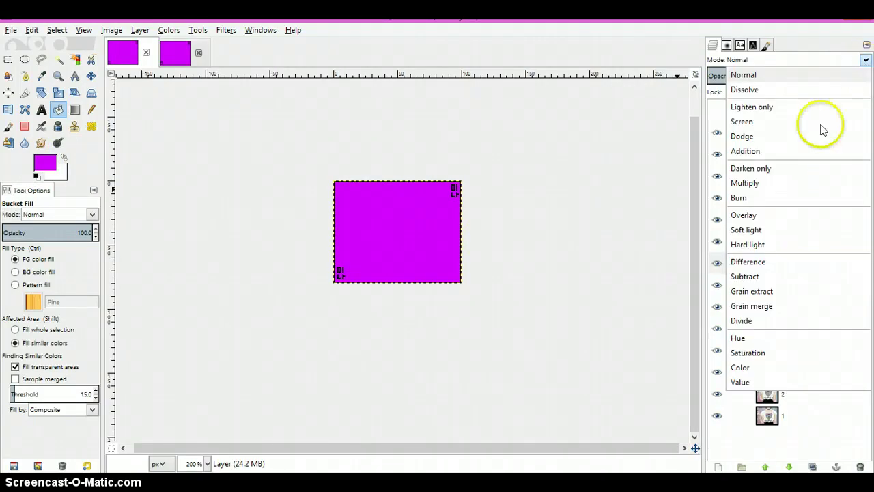
{"action": "left_click", "coordinate": [760, 216]}
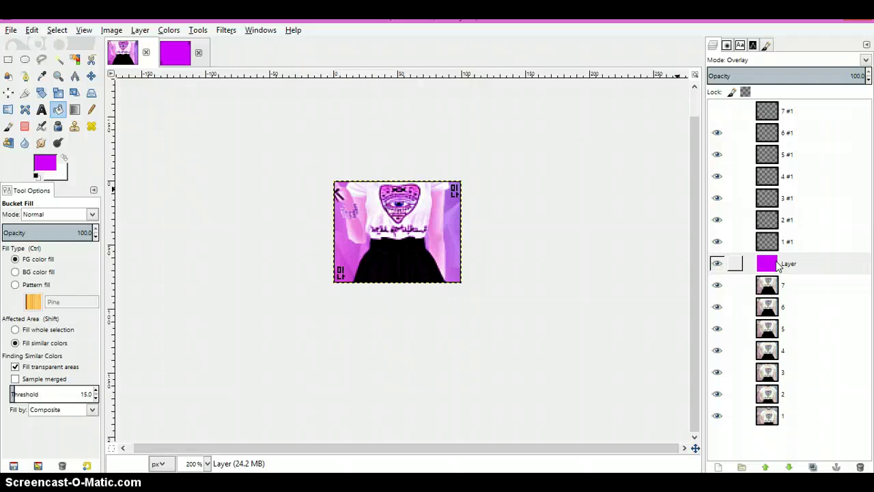
Lower the purple overlay layer's opacity to 38.3 and keep that layer selected
{"action": "left_click", "coordinate": [802, 75]}
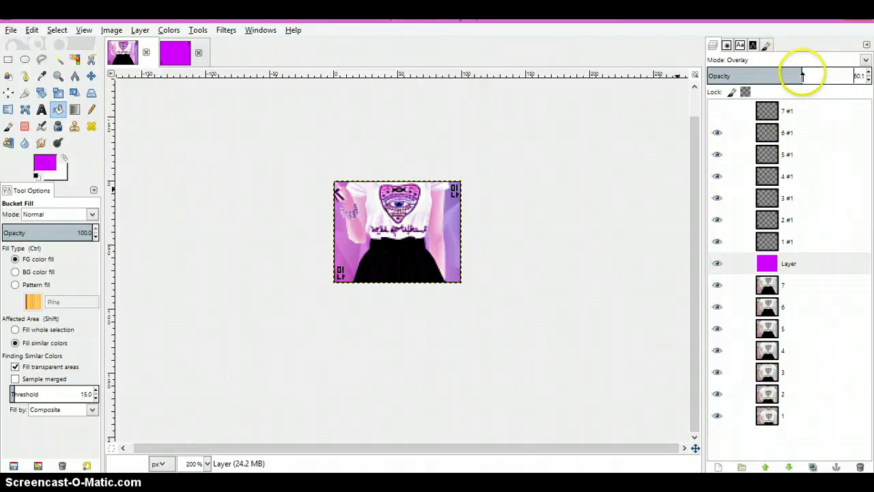
{"action": "left_click_drag", "start_coordinate": [802, 76], "coordinate": [692, 77]}
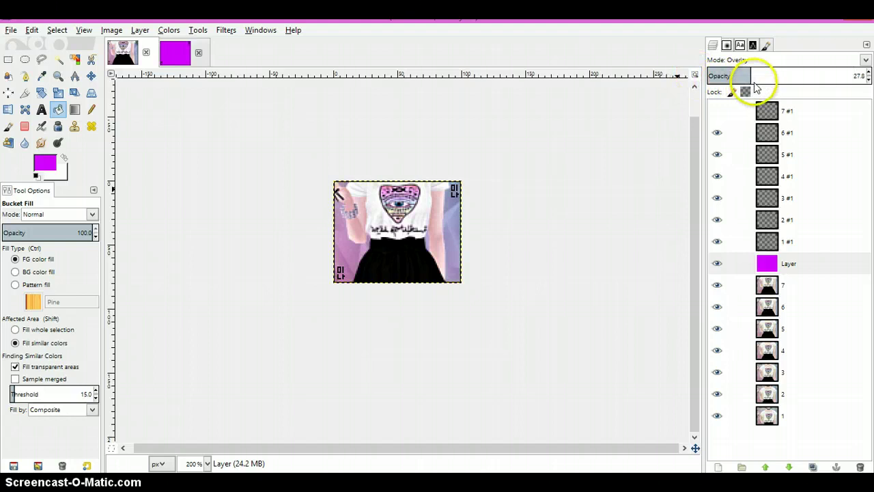
{"action": "left_click_drag", "start_coordinate": [853, 71], "coordinate": [767, 73]}
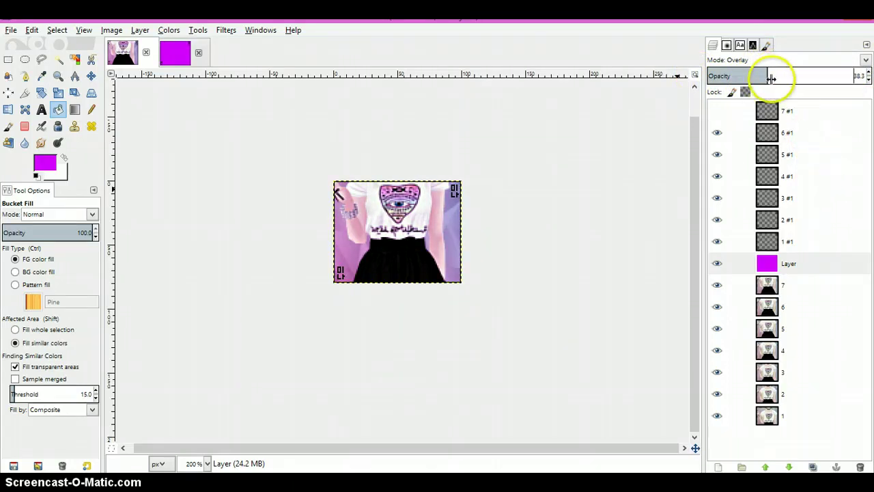
{"action": "left_click", "coordinate": [809, 269]}
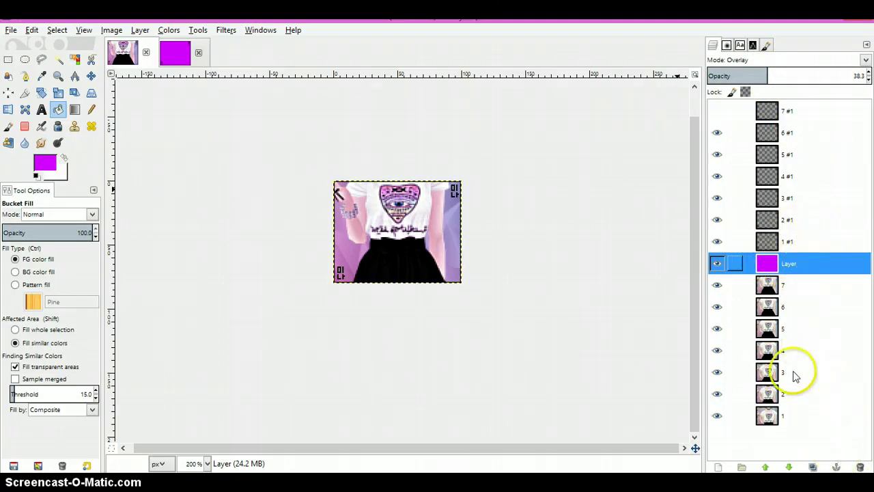
{"action": "left_click", "coordinate": [789, 265]}
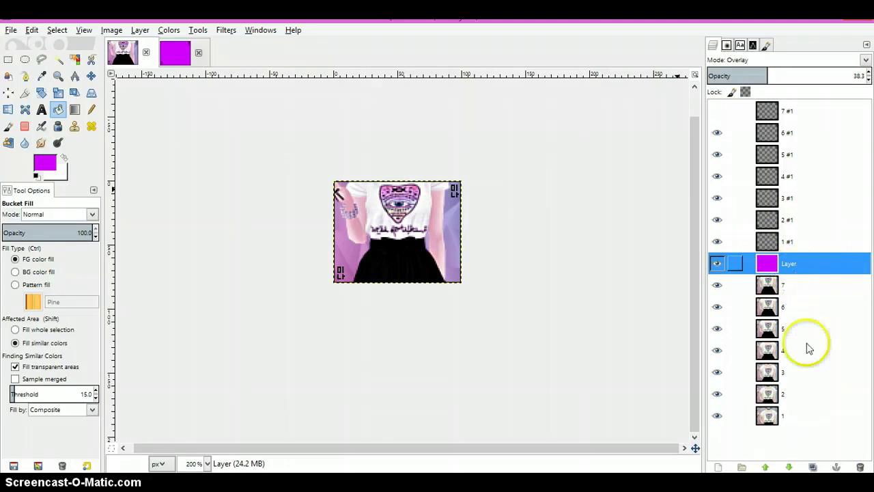
Move the purple overlay layer directly above layer 1, and place duplicates of it above layers 2 and 3
{"action": "left_click_drag", "start_coordinate": [785, 265], "coordinate": [813, 443]}
{"action": "left_click", "coordinate": [811, 466]}
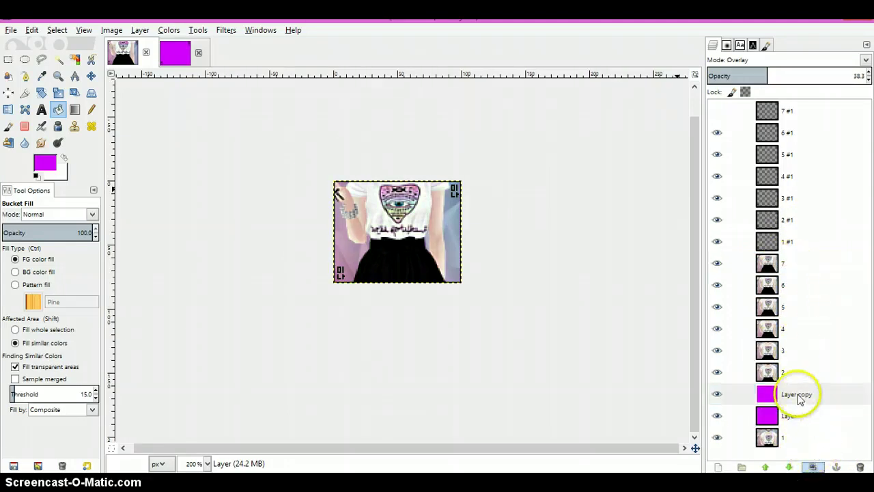
{"action": "left_click_drag", "start_coordinate": [799, 394], "coordinate": [803, 426]}
{"action": "left_click", "coordinate": [811, 466]}
{"action": "left_click", "coordinate": [812, 466]}
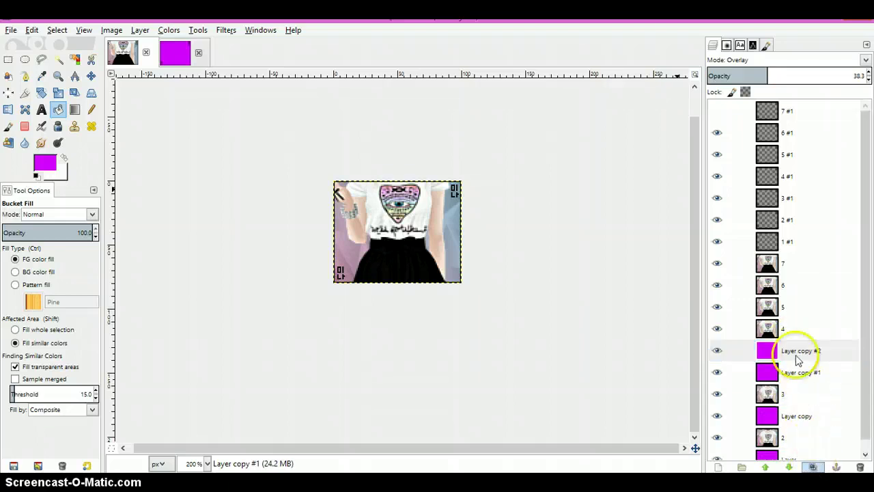
Place further duplicates of the purple overlay layer directly above layers 4, 5 and 6
{"action": "left_click_drag", "start_coordinate": [800, 349], "coordinate": [819, 415]}
{"action": "left_click", "coordinate": [812, 466]}
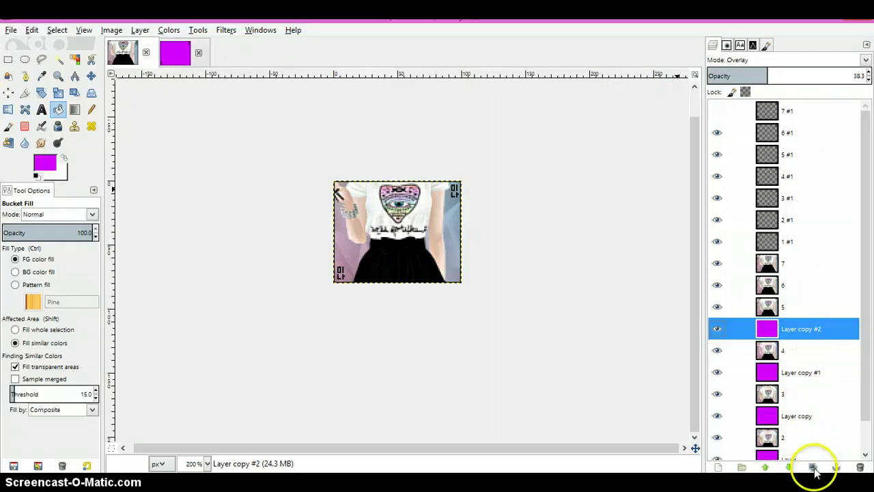
{"action": "left_click_drag", "start_coordinate": [800, 330], "coordinate": [791, 280]}
{"action": "left_click", "coordinate": [812, 466]}
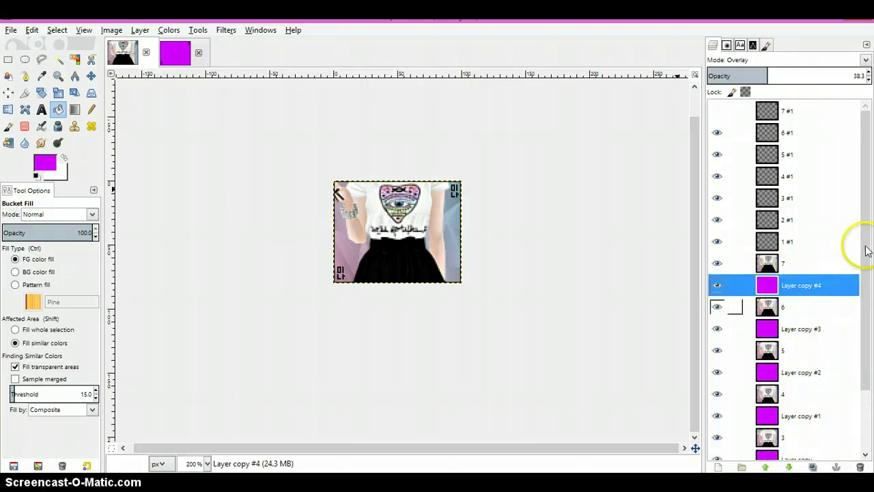
Duplicate the purple overlay above layer 6 and place the copy directly above layer 7
{"action": "left_click_drag", "start_coordinate": [864, 244], "coordinate": [865, 296]}
{"action": "left_click", "coordinate": [794, 167]}
{"action": "mouse_move", "coordinate": [794, 168]}
{"action": "left_mouse_down"}
{"action": "mouse_move", "coordinate": [813, 381]}
{"action": "mouse_move", "coordinate": [797, 170]}
{"action": "left_mouse_up"}
{"action": "left_click_drag", "start_coordinate": [770, 228], "coordinate": [781, 193]}
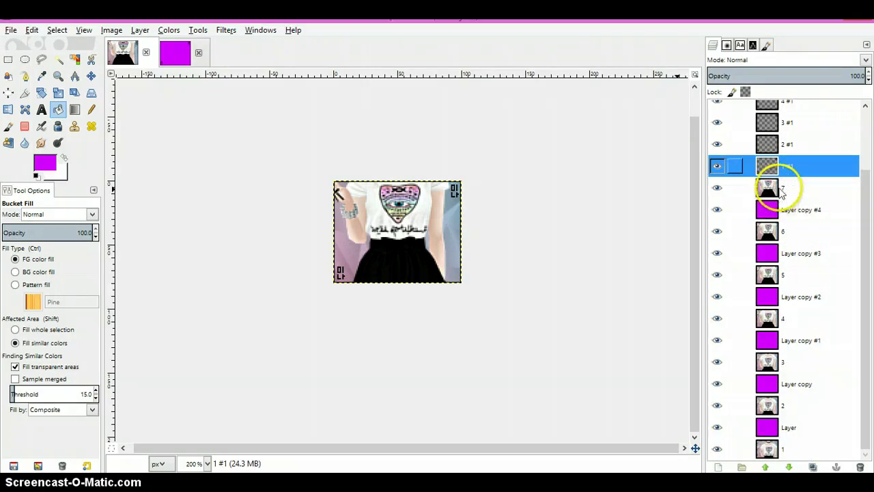
{"action": "key", "text": "Down"}
{"action": "key", "text": "Down"}
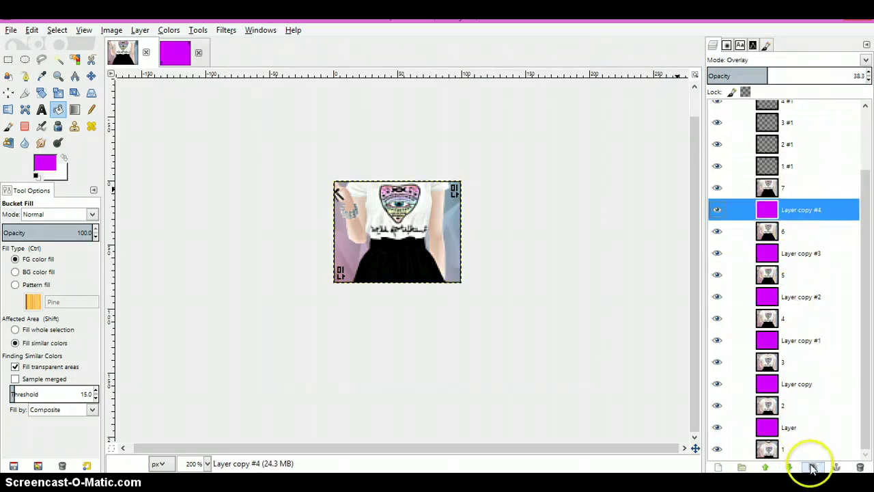
{"action": "left_click_drag", "start_coordinate": [784, 210], "coordinate": [809, 465]}
{"action": "left_click_drag", "start_coordinate": [794, 218], "coordinate": [775, 195]}
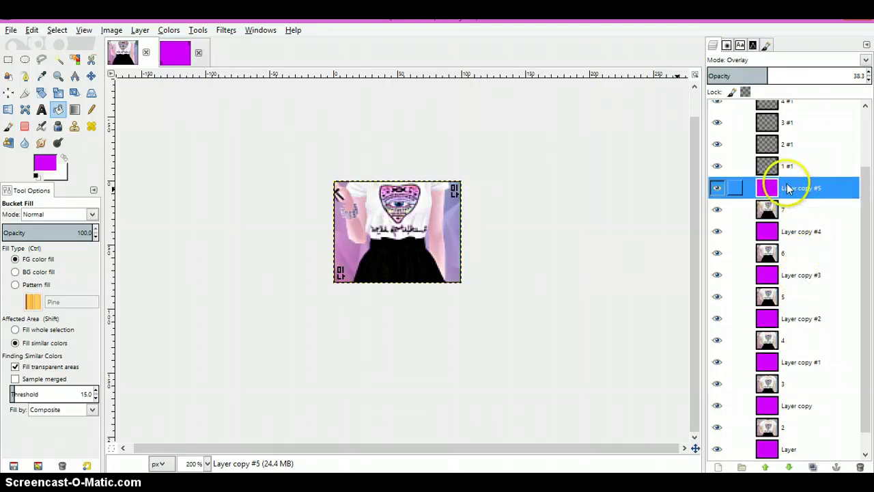
Merge the purple overlay copies above layers 7, 6 and 5 down into those frame layers
{"action": "right_click", "coordinate": [789, 188]}
{"action": "left_click", "coordinate": [705, 102]}
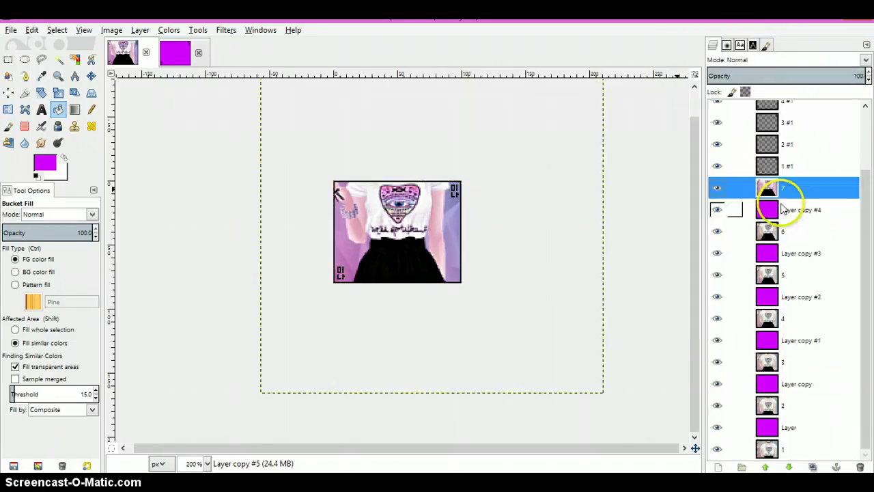
{"action": "right_click", "coordinate": [785, 209]}
{"action": "left_click", "coordinate": [737, 102]}
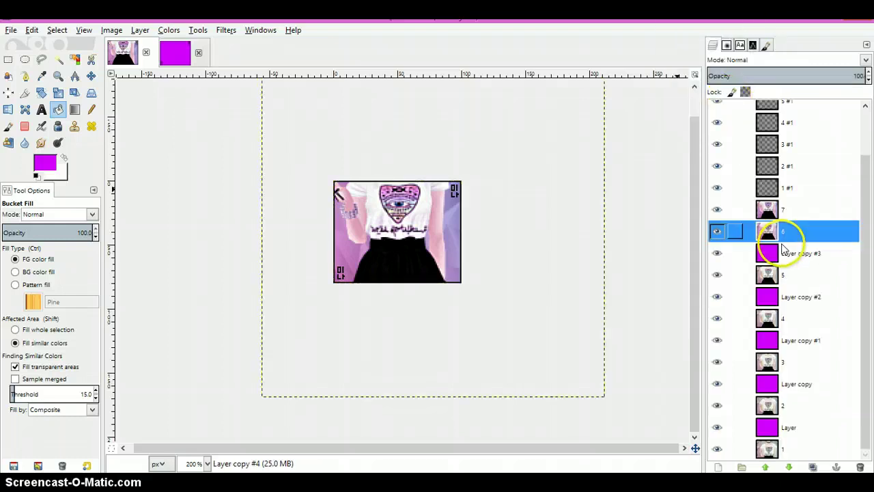
{"action": "right_click", "coordinate": [778, 253]}
{"action": "left_click", "coordinate": [743, 102]}
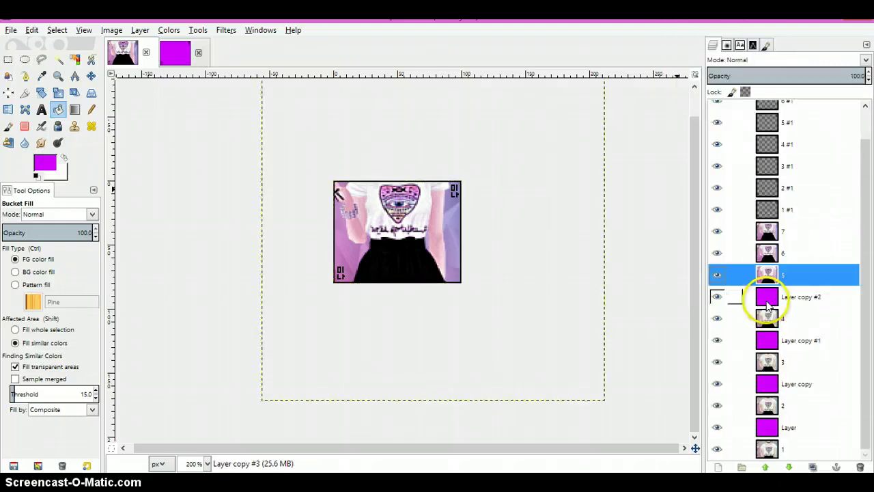
Merge the remaining purple overlays down into frame layers 4, 3, 2 and 1
{"action": "right_click", "coordinate": [768, 305]}
{"action": "left_click", "coordinate": [721, 102]}
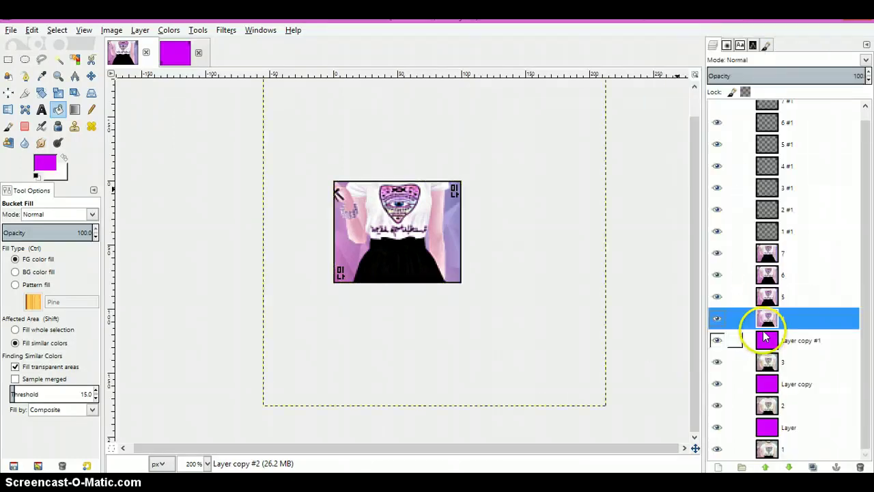
{"action": "right_click", "coordinate": [766, 335]}
{"action": "left_click", "coordinate": [721, 102]}
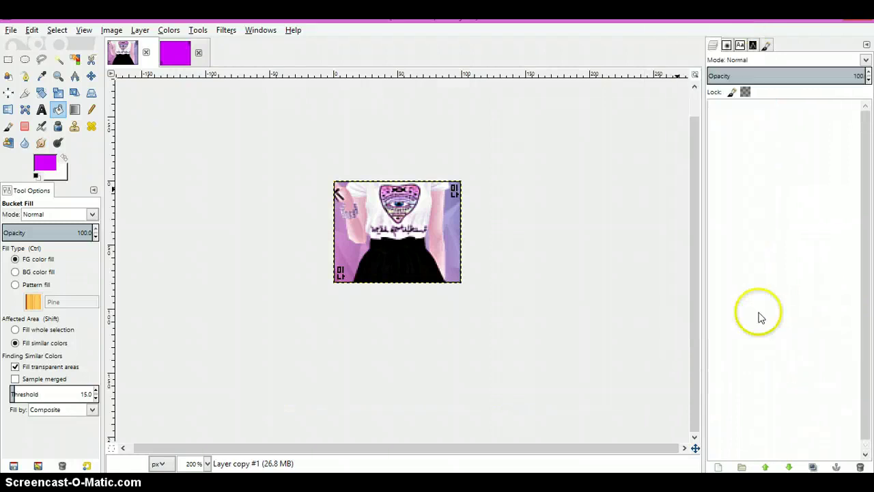
{"action": "right_click", "coordinate": [767, 375]}
{"action": "left_click", "coordinate": [692, 119]}
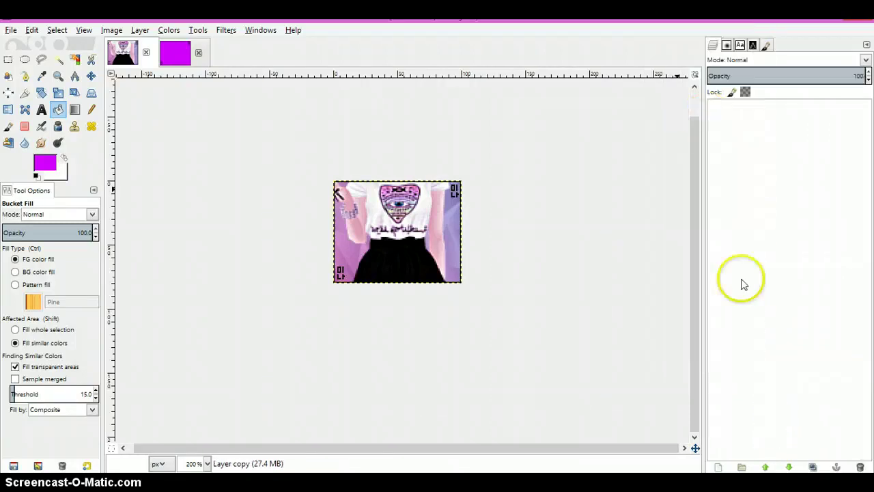
{"action": "right_click", "coordinate": [768, 374]}
{"action": "left_click", "coordinate": [761, 136]}
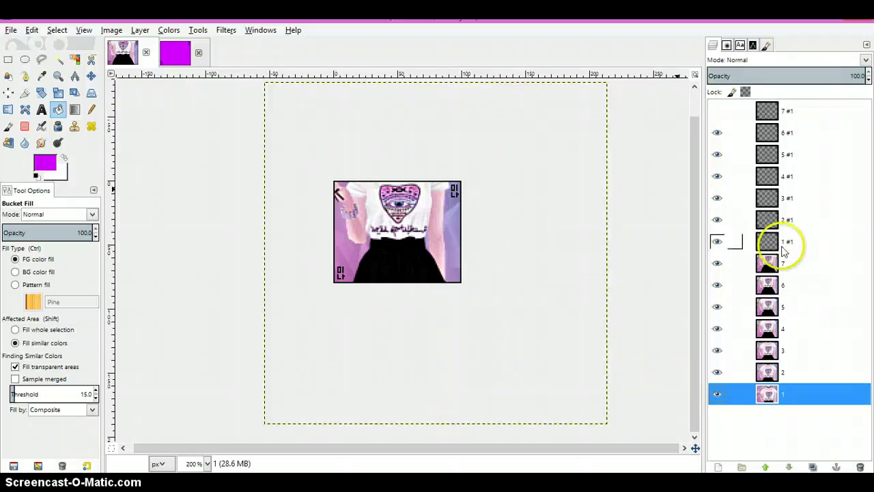
Reorder the transparent layers 1 #1 to 7 #1 so each sits directly above the frame layer with the matching number
{"action": "left_click_drag", "start_coordinate": [778, 243], "coordinate": [782, 383]}
{"action": "left_click_drag", "start_coordinate": [784, 227], "coordinate": [786, 337]}
{"action": "left_click_drag", "start_coordinate": [786, 205], "coordinate": [785, 293]}
{"action": "left_click_drag", "start_coordinate": [784, 179], "coordinate": [786, 250]}
{"action": "left_click_drag", "start_coordinate": [786, 153], "coordinate": [784, 200]}
{"action": "left_click", "coordinate": [787, 132]}
{"action": "left_click_drag", "start_coordinate": [789, 157], "coordinate": [785, 123]}
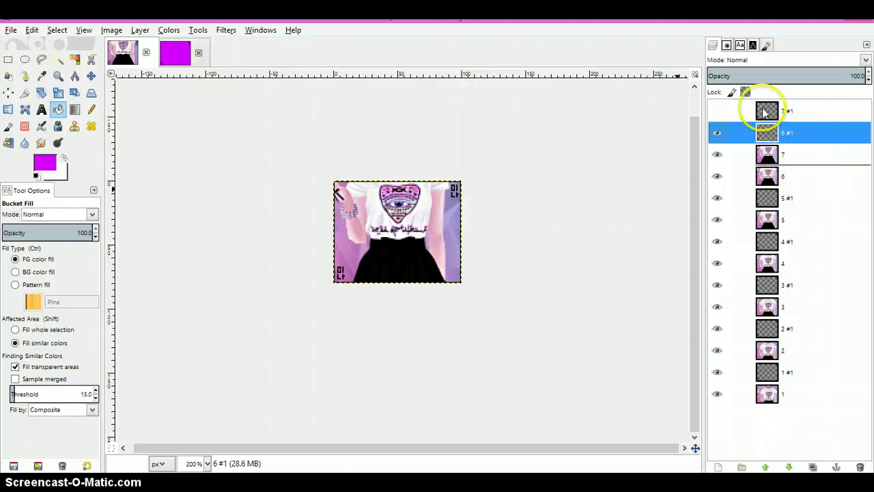
Make layer 7 #1 visible and merge layers 7 #1, 6 #1 and 5 #1 down into frames 7, 6 and 5
{"action": "left_click", "coordinate": [718, 114]}
{"action": "right_click", "coordinate": [765, 117]}
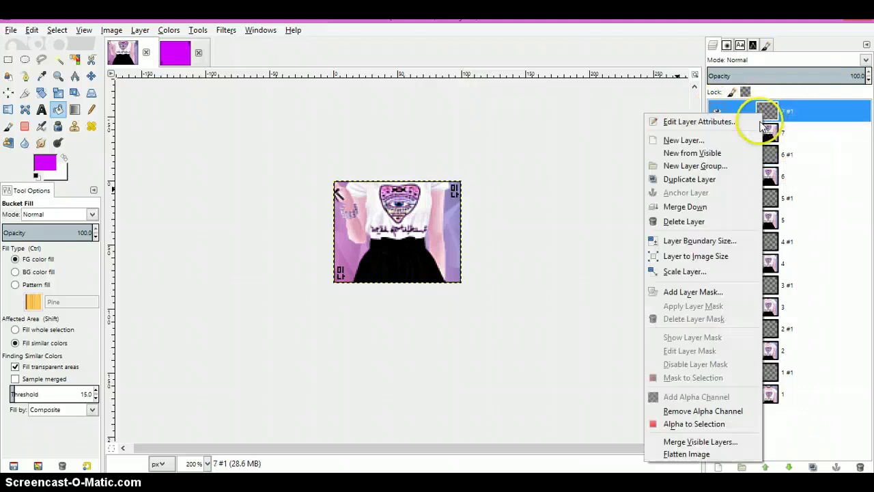
{"action": "left_click", "coordinate": [713, 219]}
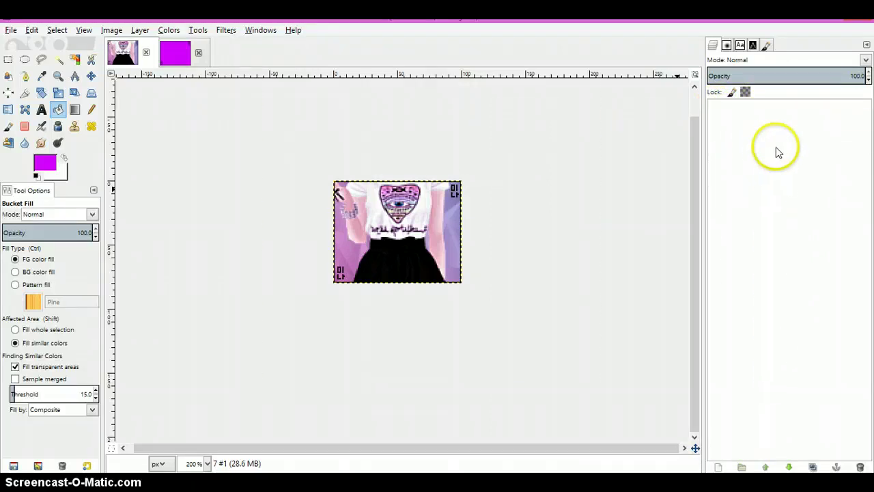
{"action": "right_click", "coordinate": [772, 134]}
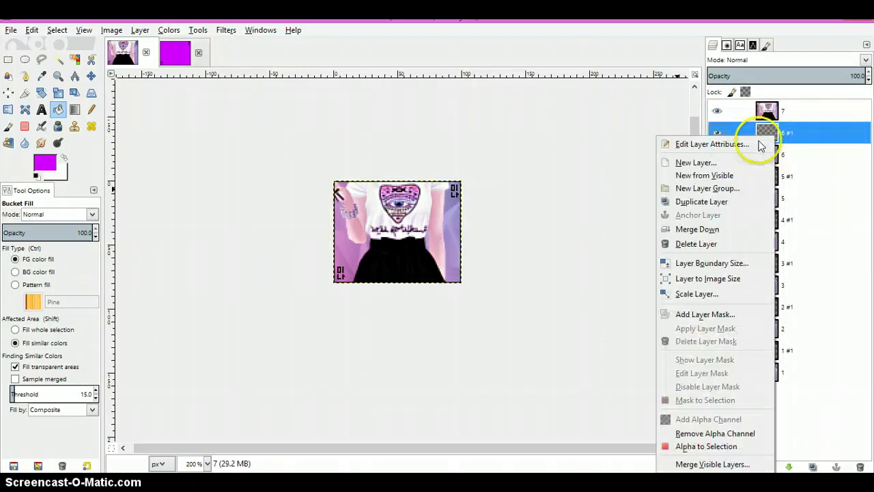
{"action": "left_click", "coordinate": [712, 231]}
{"action": "right_click", "coordinate": [773, 157]}
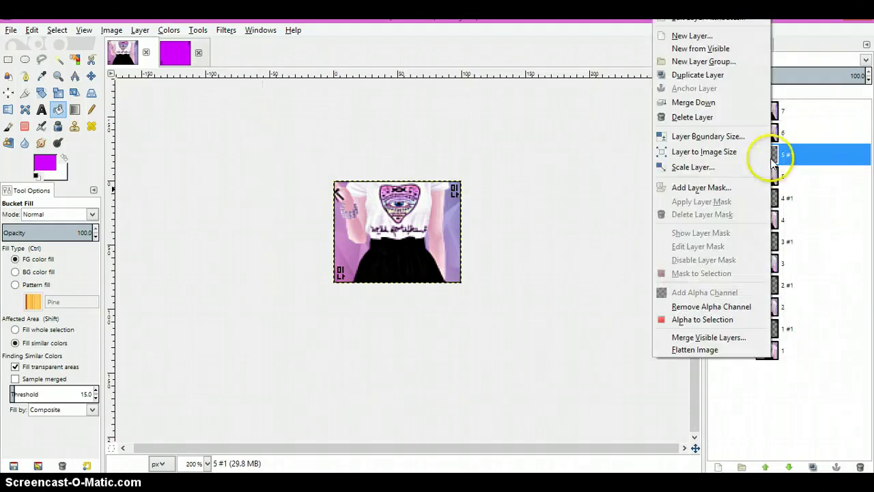
{"action": "left_click", "coordinate": [712, 102]}
Merge layers 4 #1, 3 #1, 2 #1 and 1 #1 down into frames 4, 3, 2 and 1
{"action": "right_click", "coordinate": [763, 180]}
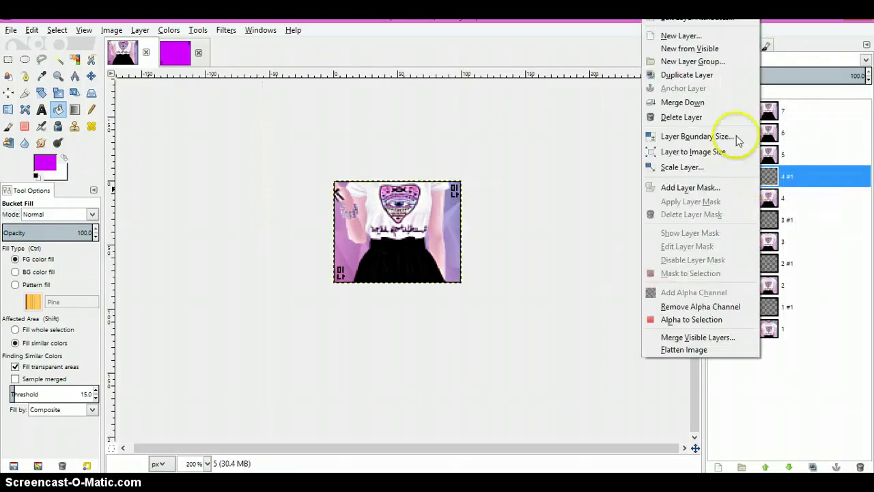
{"action": "left_click", "coordinate": [718, 103]}
{"action": "right_click", "coordinate": [771, 199]}
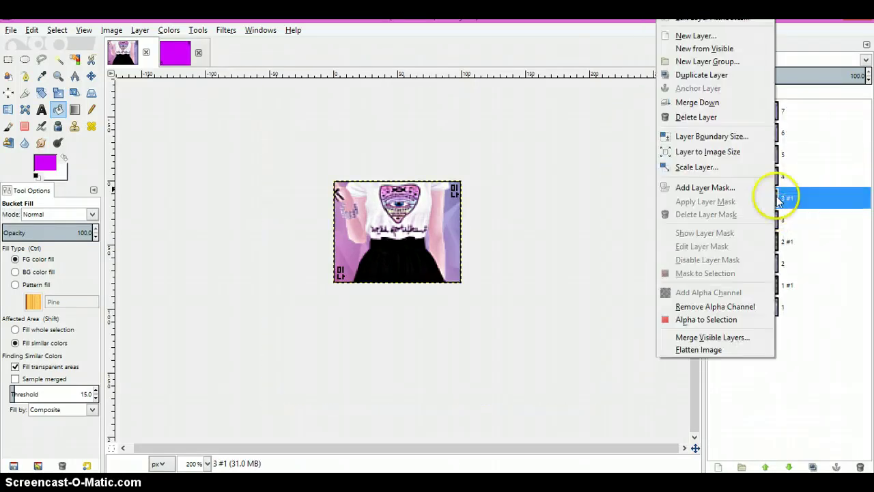
{"action": "left_click", "coordinate": [743, 103]}
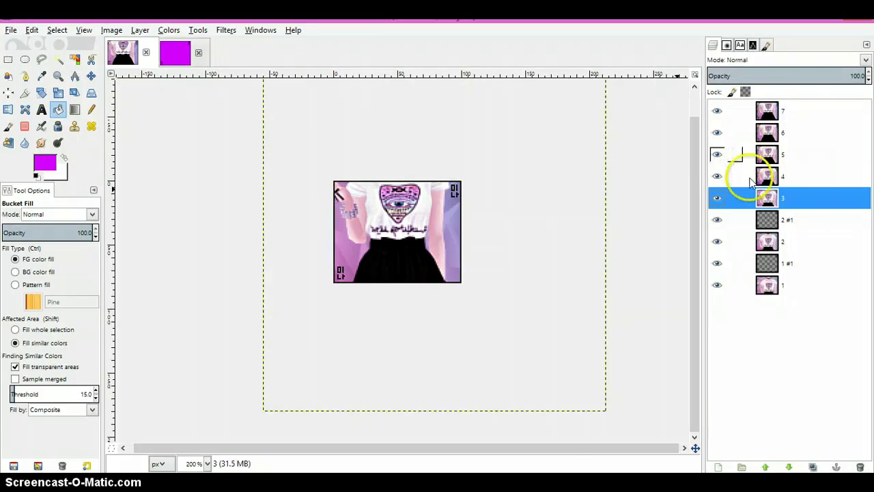
{"action": "right_click", "coordinate": [766, 219]}
{"action": "left_click", "coordinate": [705, 106]}
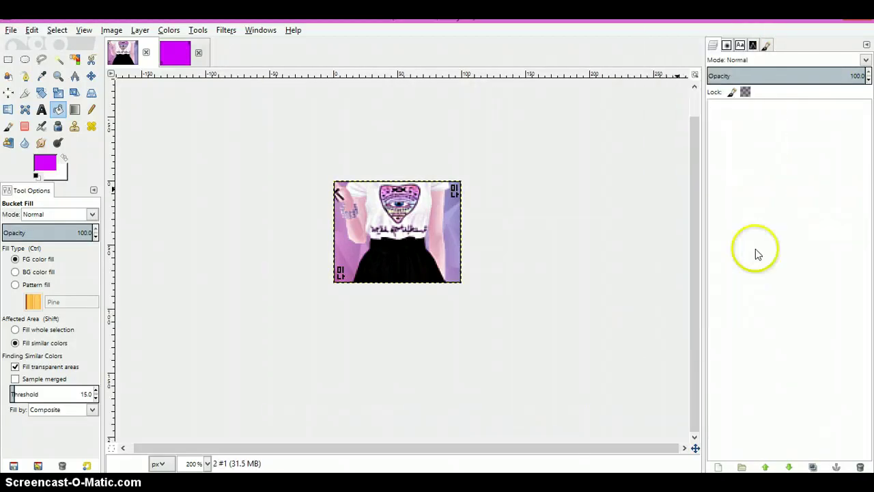
{"action": "right_click", "coordinate": [759, 243]}
{"action": "left_click", "coordinate": [710, 106]}
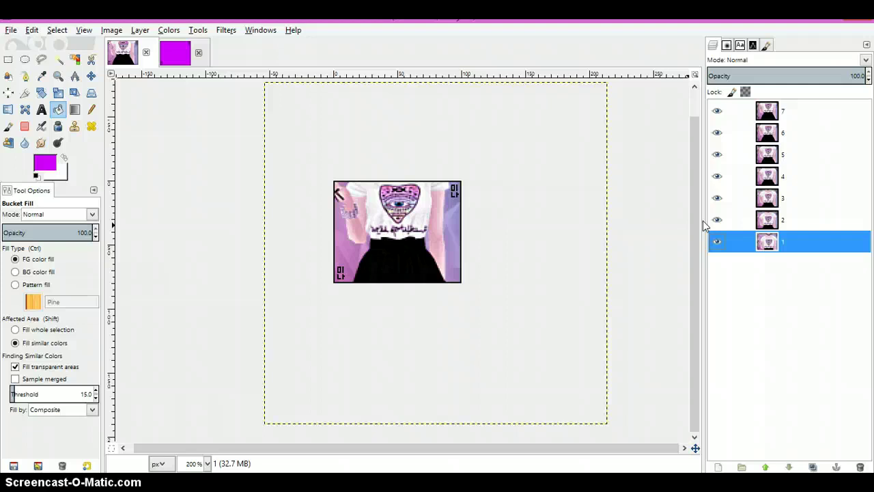
Export the image as Example.gif in the Displays folder, replacing the existing file and cropping the layers to the image borders
{"action": "left_click", "coordinate": [797, 239]}
{"action": "key", "text": "ctrl+shift+e"}
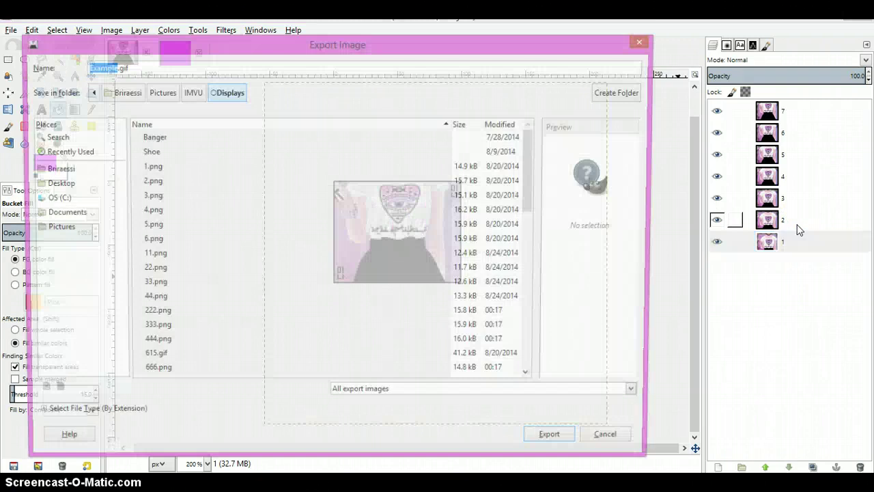
{"action": "left_click", "coordinate": [279, 52]}
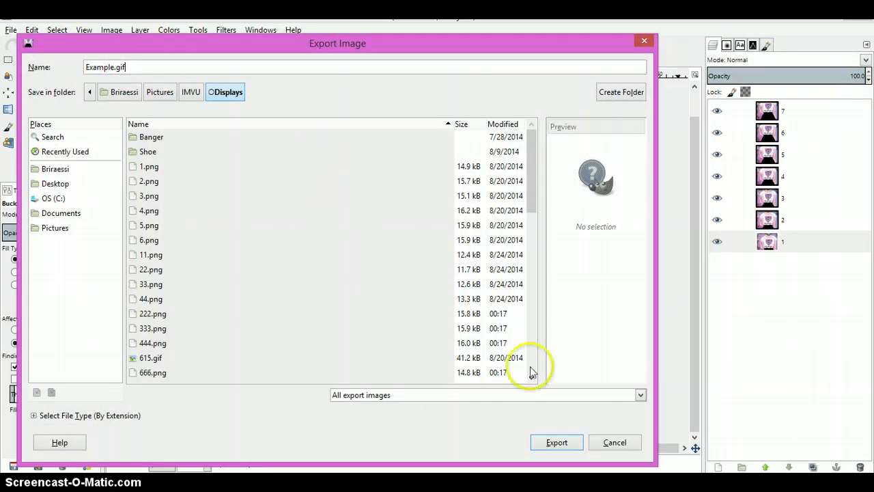
{"action": "left_click", "coordinate": [554, 442]}
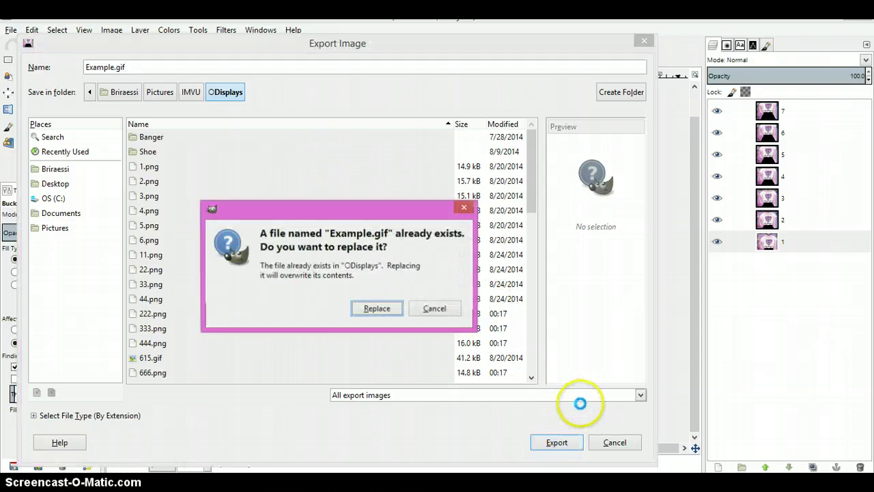
{"action": "left_click", "coordinate": [377, 309]}
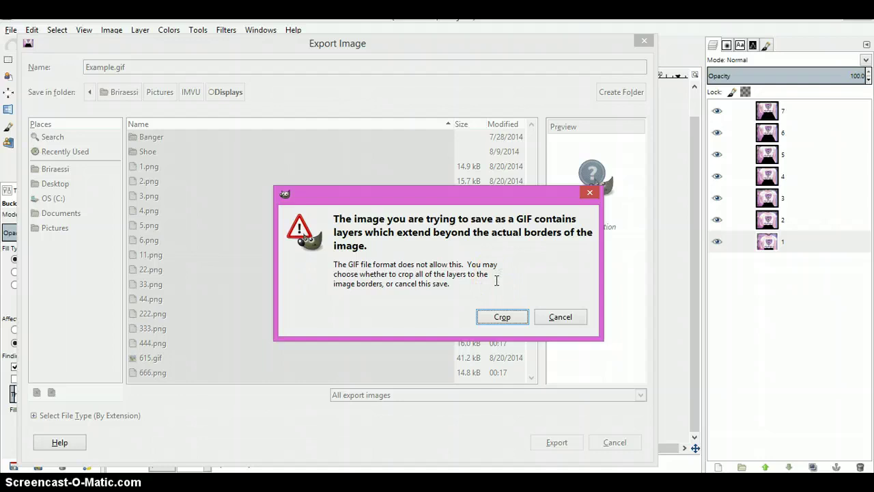
{"action": "left_click", "coordinate": [500, 318]}
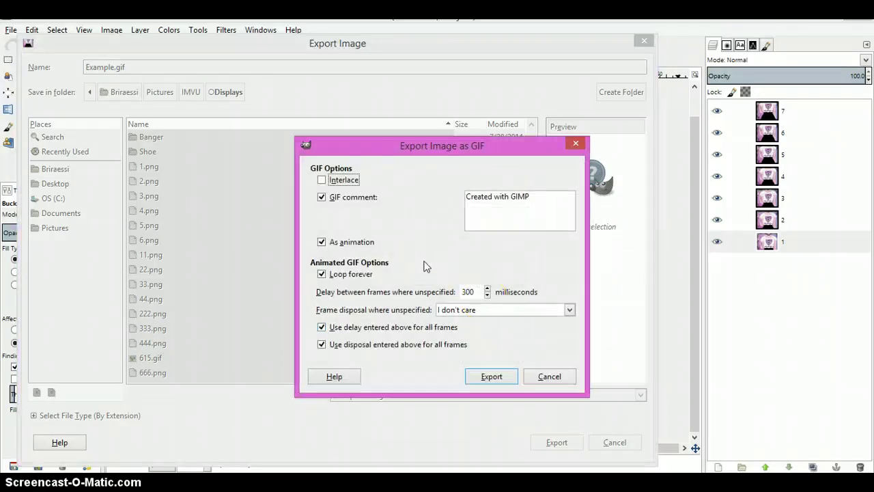
{"action": "left_click", "coordinate": [325, 244]}
{"action": "left_click", "coordinate": [325, 246]}
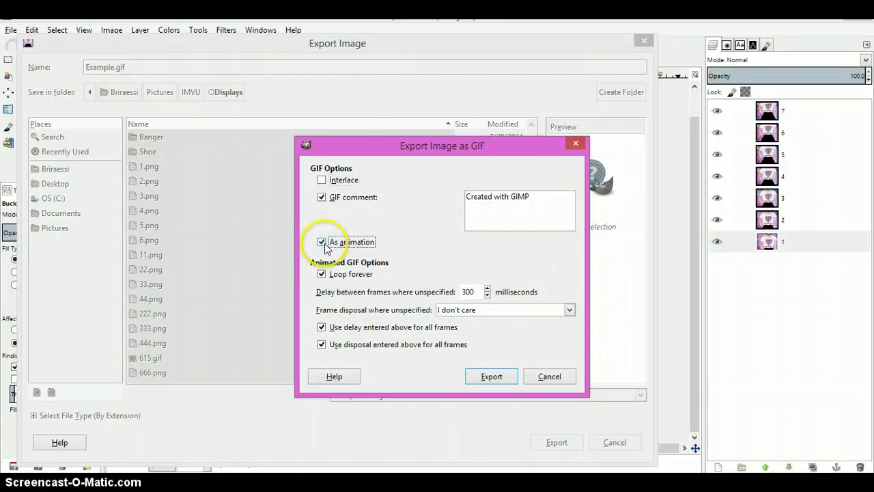
{"action": "left_click", "coordinate": [322, 244]}
{"action": "left_click", "coordinate": [325, 244]}
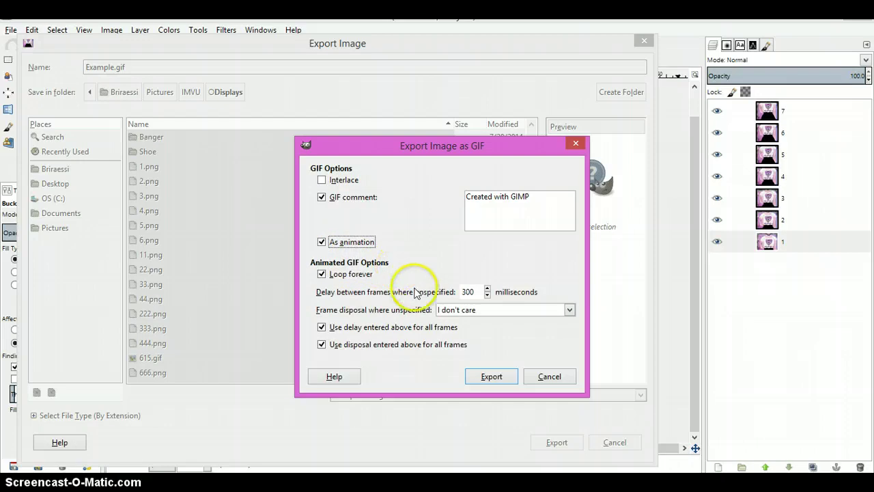
Disable applying the delay and disposal to all frames, and set the delay between frames to 250 milliseconds
{"action": "left_click", "coordinate": [321, 344]}
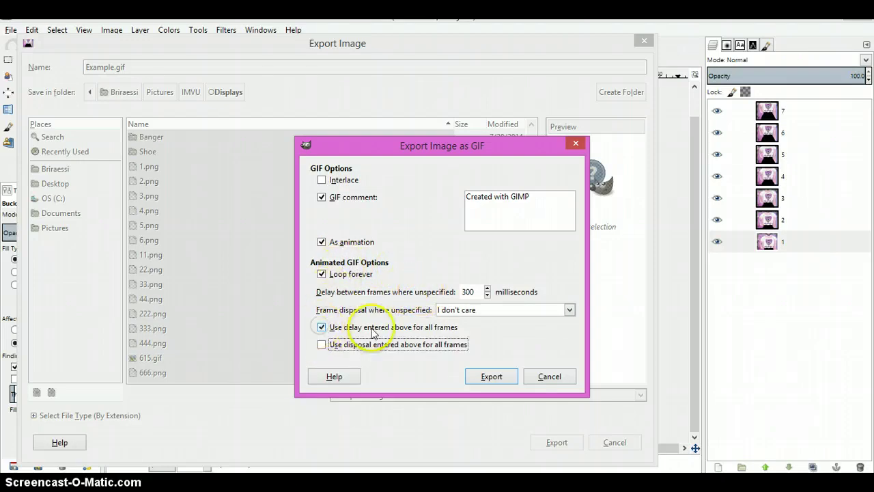
{"action": "left_click", "coordinate": [321, 327]}
{"action": "left_click", "coordinate": [375, 346]}
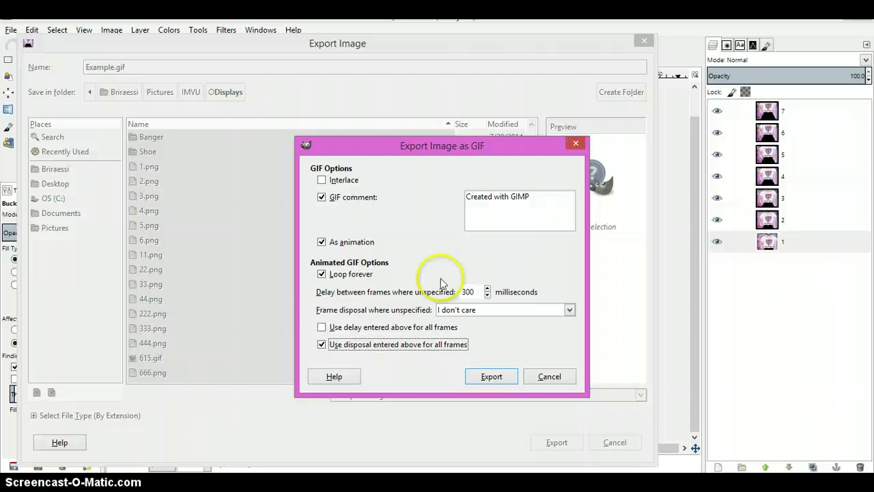
{"action": "left_click", "coordinate": [482, 343]}
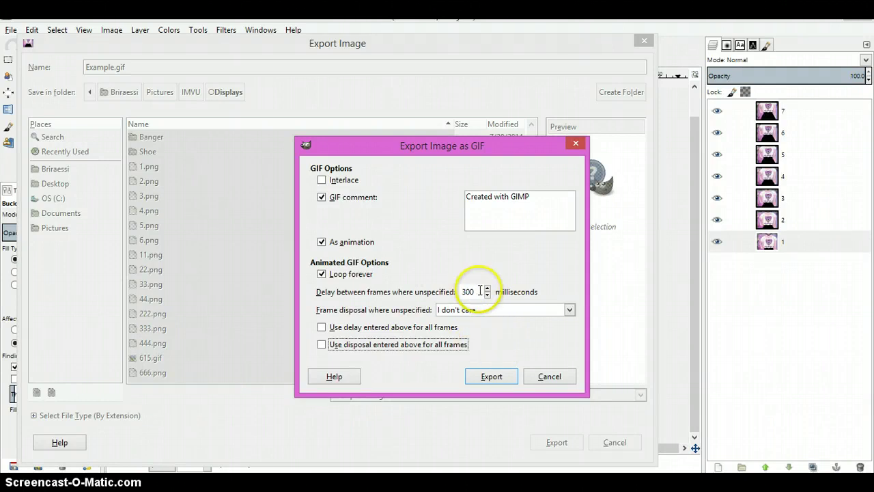
{"action": "left_click_drag", "start_coordinate": [478, 291], "coordinate": [449, 295]}
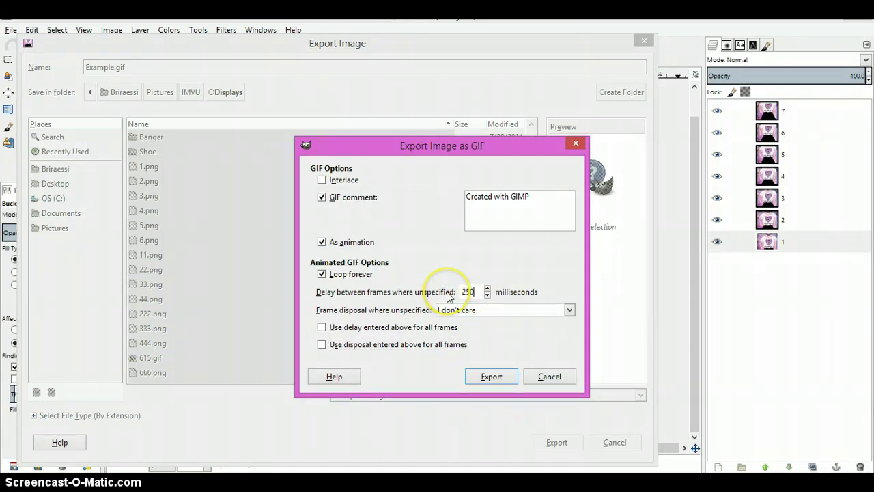
Apply the entered delay to all frames but not the disposal, and finish exporting the animated GIF
{"action": "left_click", "coordinate": [430, 327]}
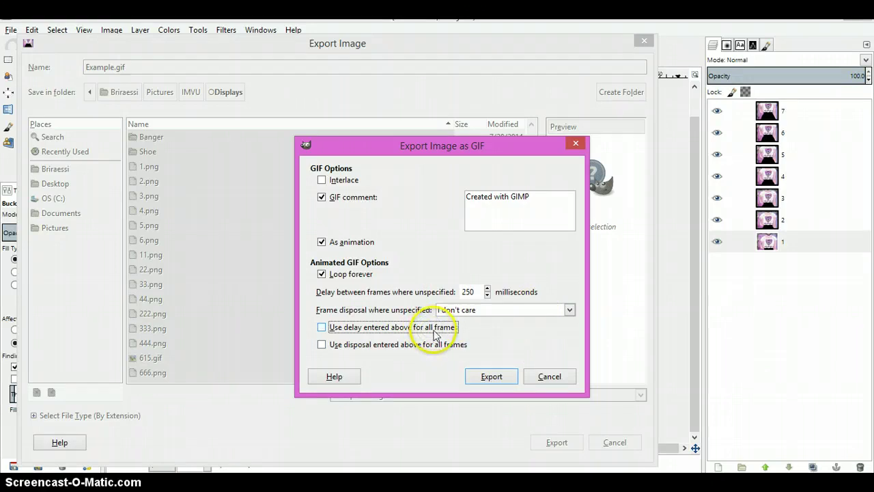
{"action": "left_click", "coordinate": [434, 329]}
{"action": "left_click", "coordinate": [516, 346]}
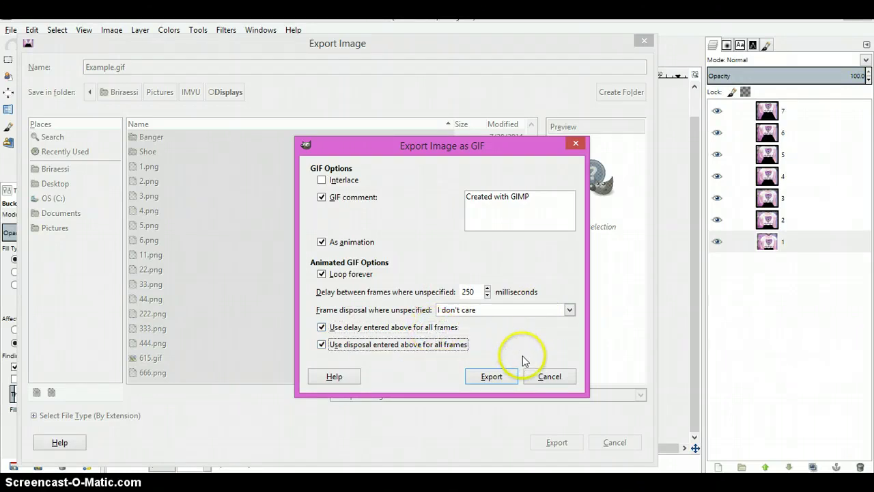
{"action": "left_click", "coordinate": [456, 345]}
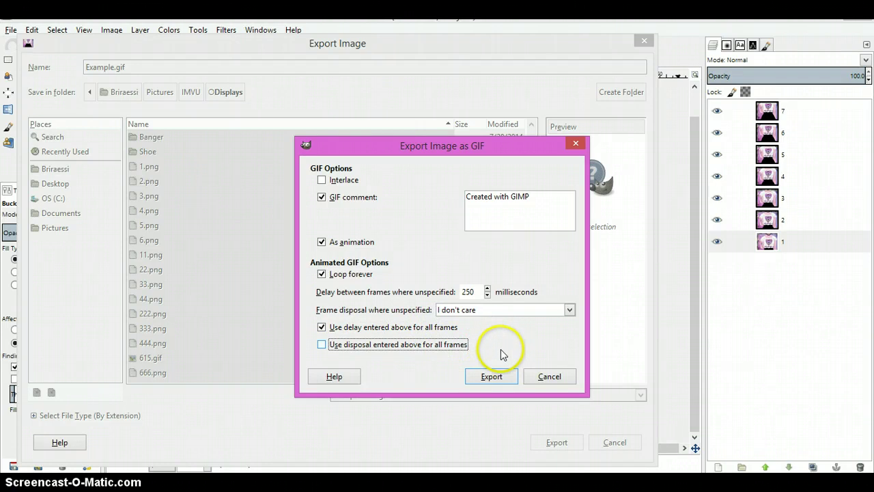
{"action": "left_click", "coordinate": [494, 378]}
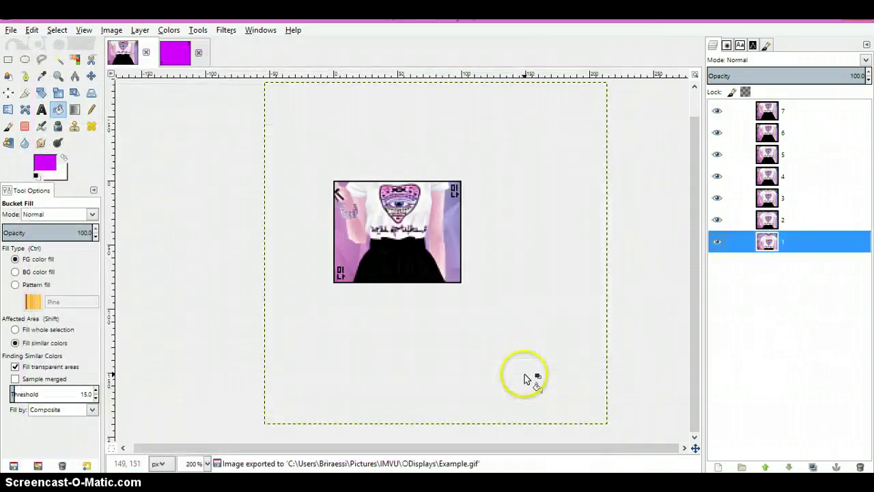
Switch to File Explorer and open the ODisplays folder inside Pictures > IMVU
{"action": "left_click", "coordinate": [314, 486]}
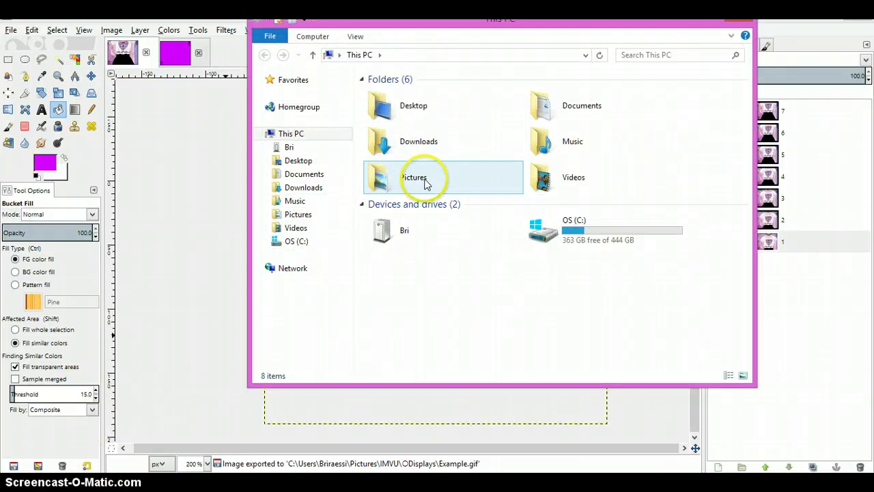
{"action": "double_click", "coordinate": [425, 183]}
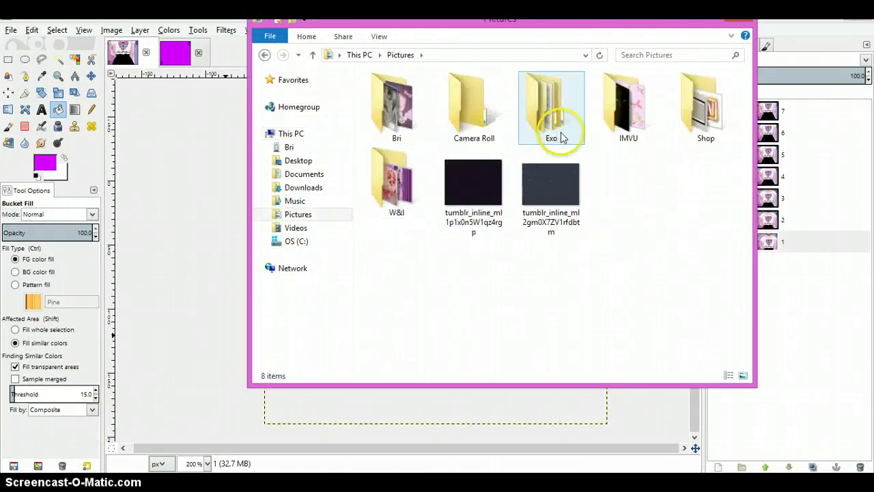
{"action": "double_click", "coordinate": [626, 110]}
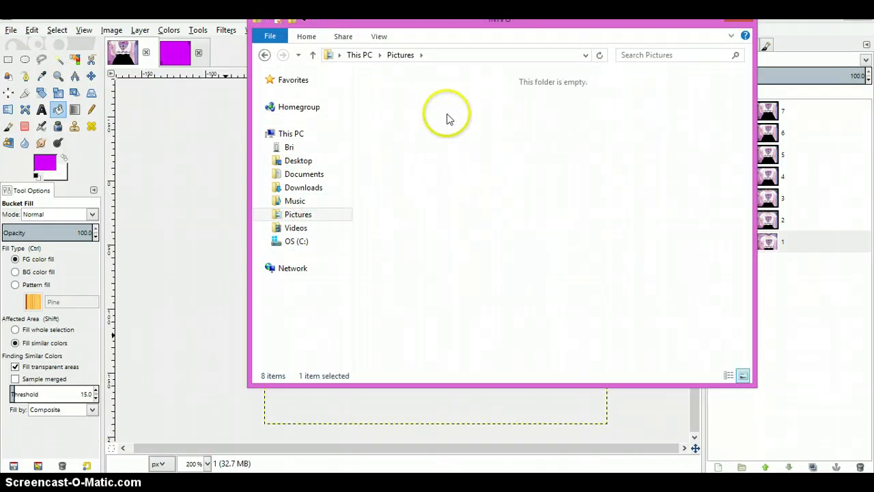
{"action": "left_click", "coordinate": [403, 109]}
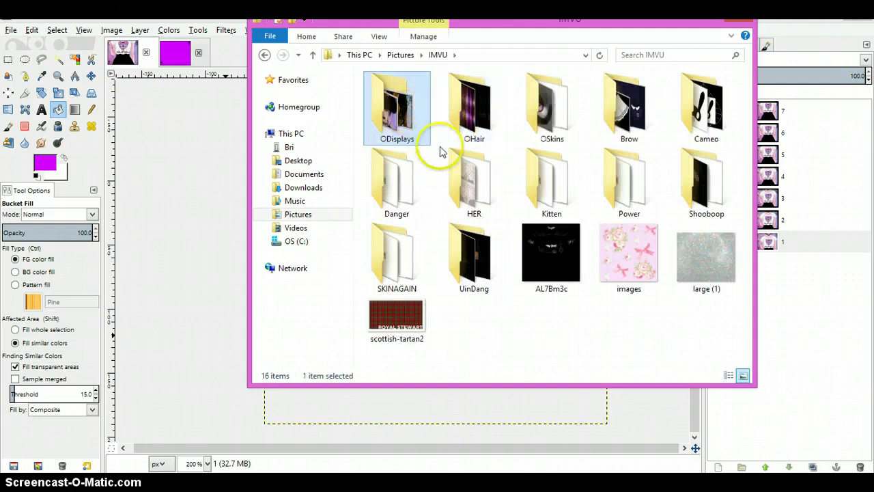
{"action": "key", "text": "Return"}
Find the exported Example GIF in the folder and open it to view the animation
{"action": "left_click_drag", "start_coordinate": [747, 99], "coordinate": [742, 234]}
{"action": "left_click", "coordinate": [603, 156]}
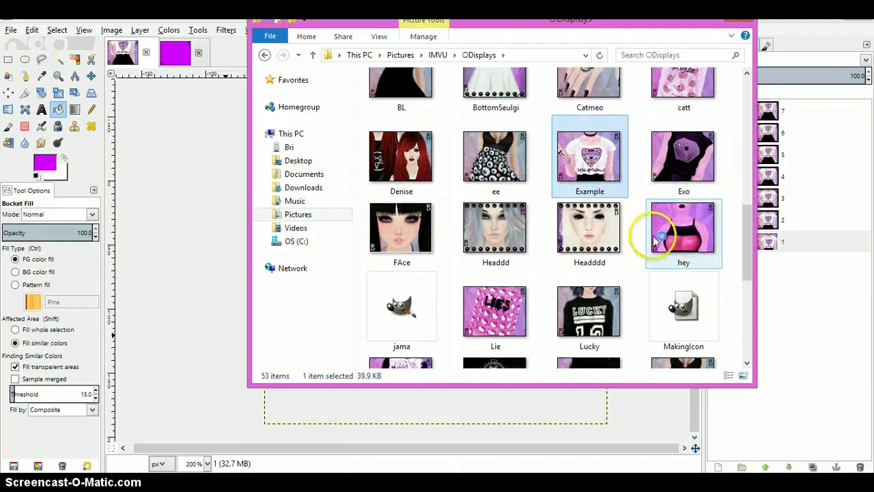
{"action": "double_click", "coordinate": [654, 234]}
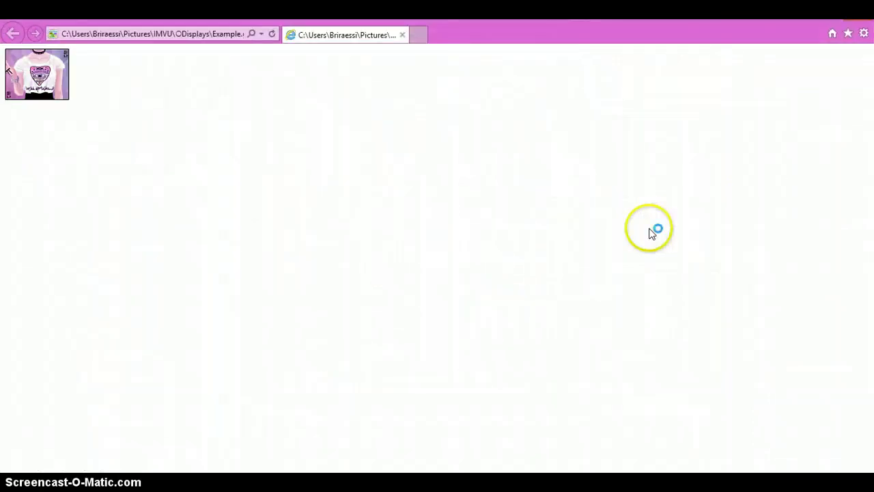